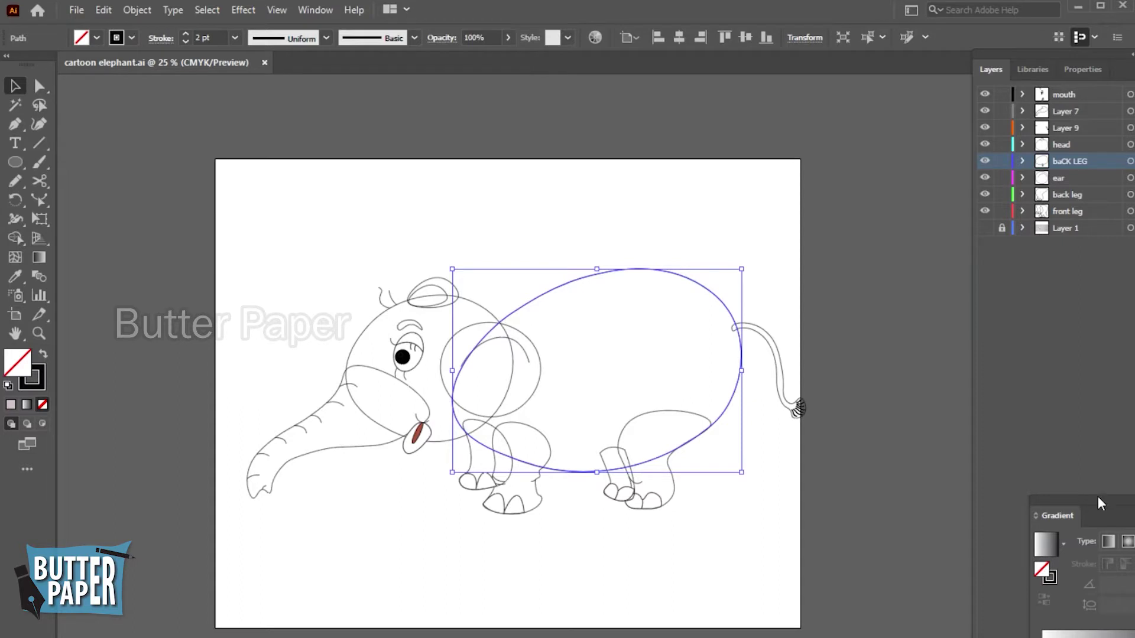
Drag the Gradient/Color panel group up beside the cartoon elephant artwork
mouse_move(1098, 503)
left_mouse_down()
mouse_move(925, 206)
mouse_move(984, 288)
left_mouse_up()
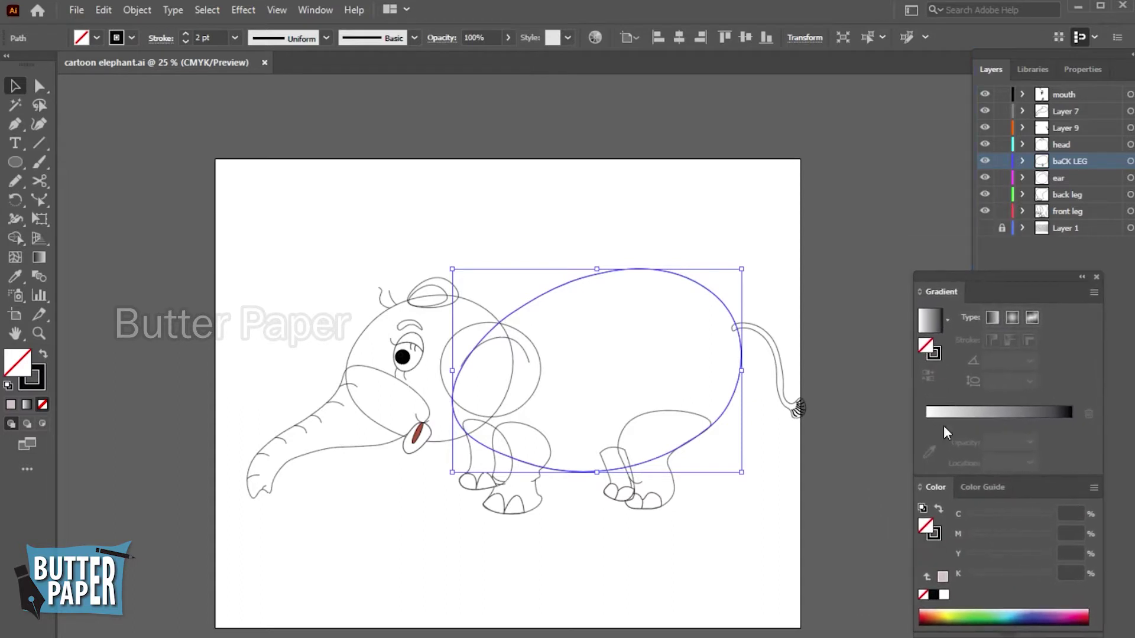
Fill the body oval black, then try grey and mauve Color Guide shades on it
left_click(932, 594)
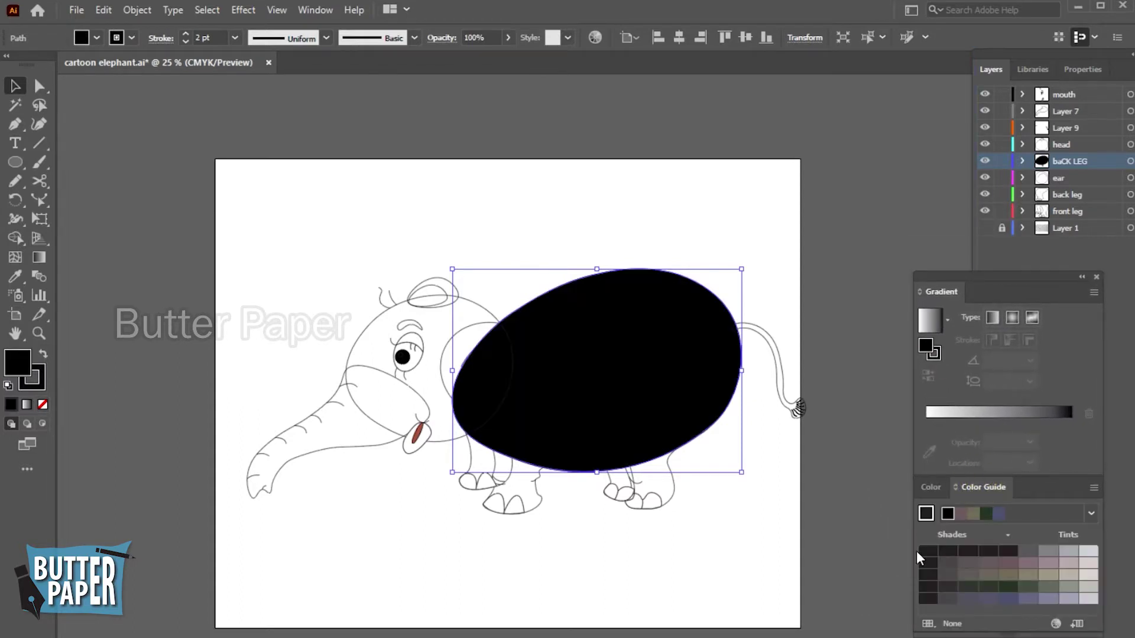
left_click(1029, 552)
left_click(1064, 552)
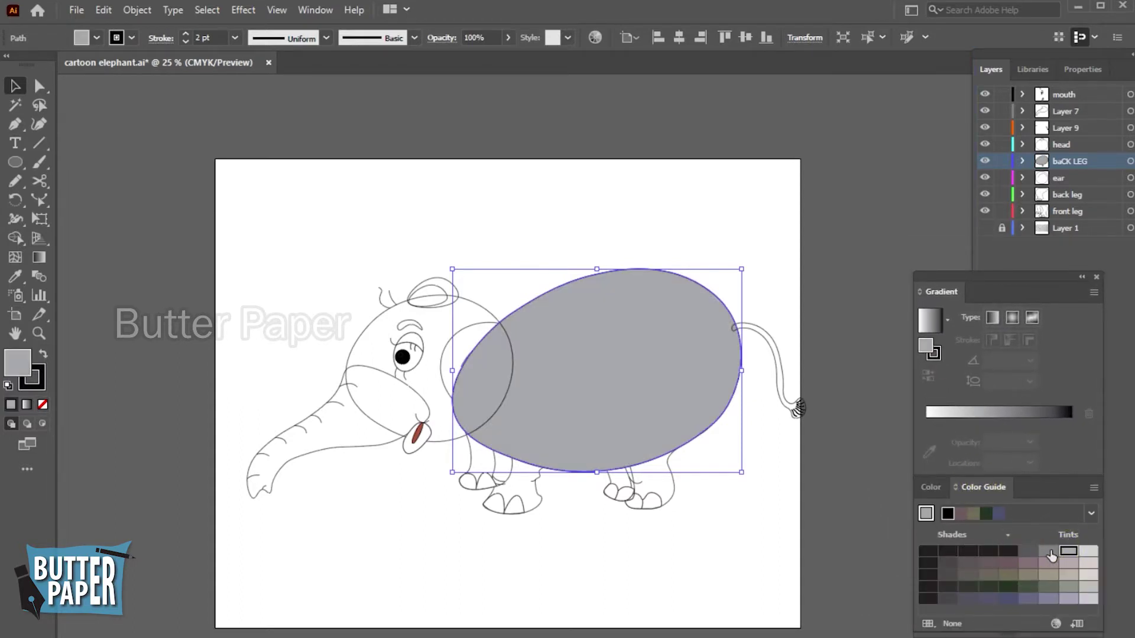
left_click(949, 577)
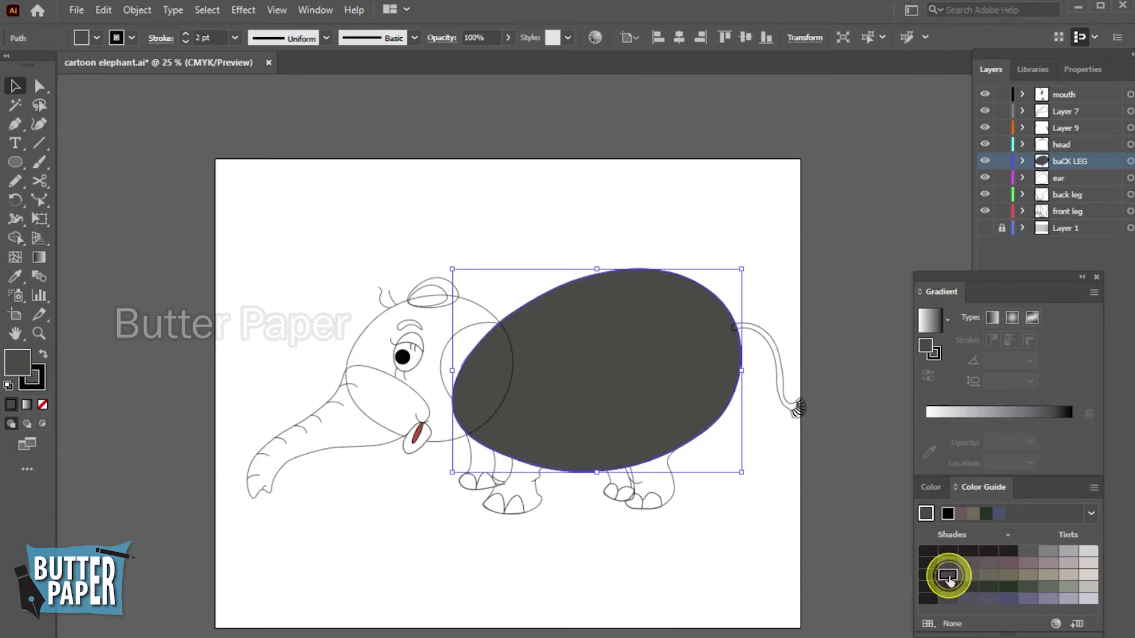
left_click(1089, 564)
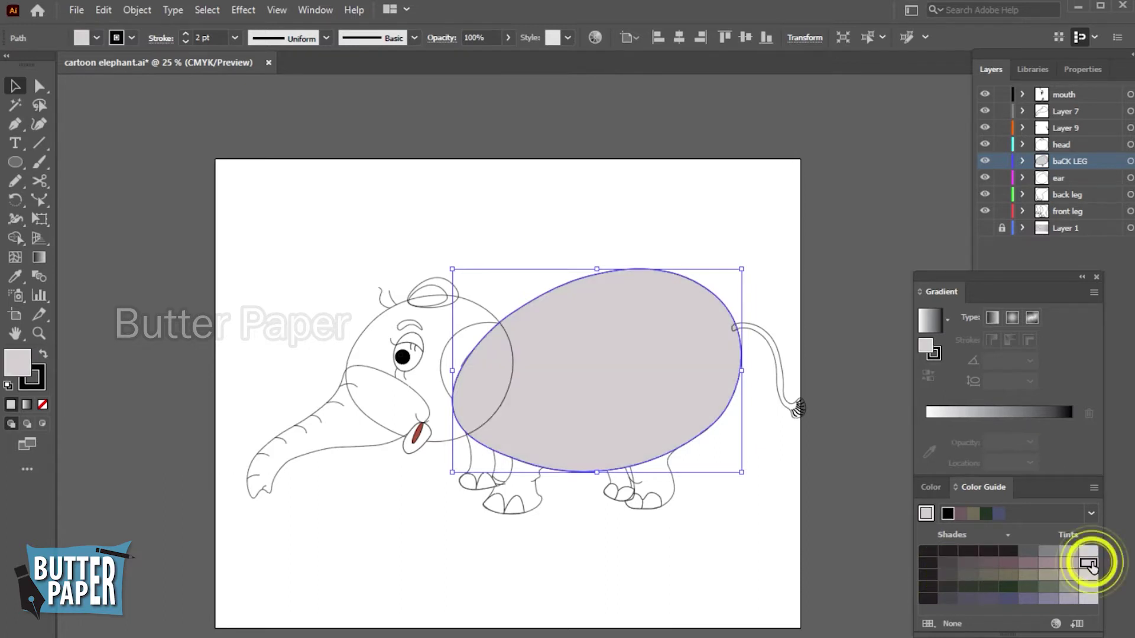
left_click(1068, 564)
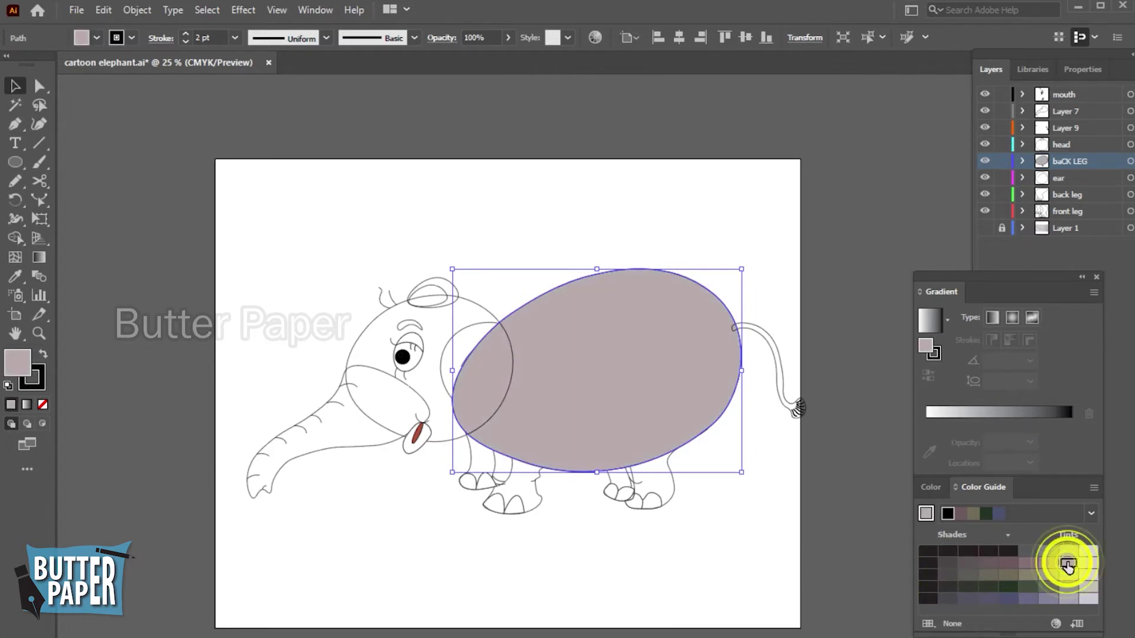
left_click(1047, 563)
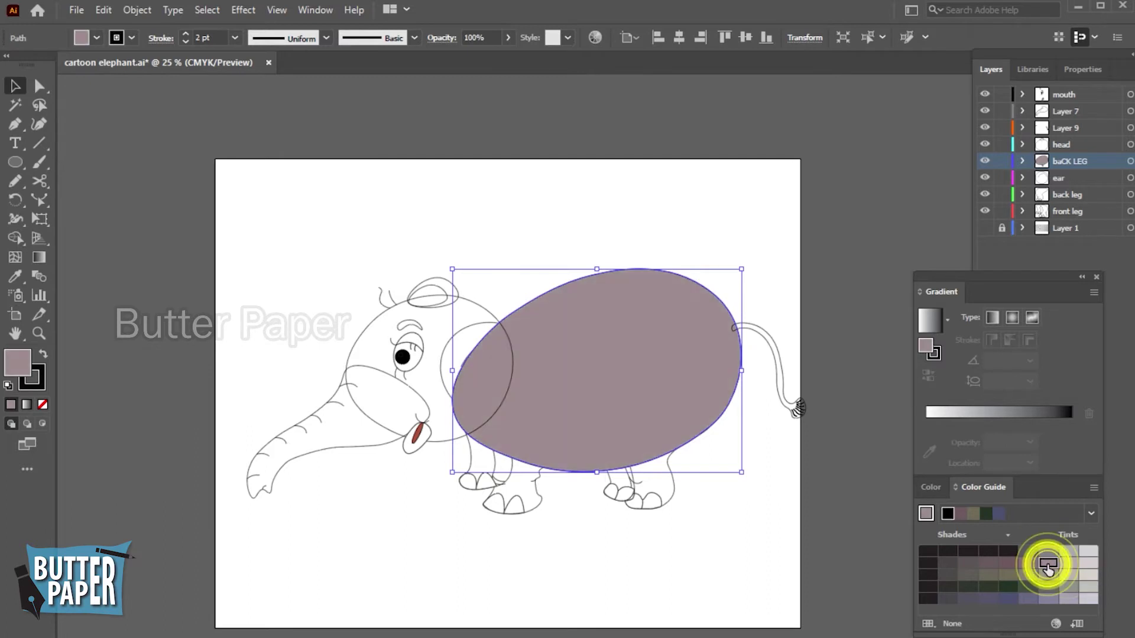
Try lighter greys and bluish-purples before settling the body oval on dark grey
left_click(1048, 552)
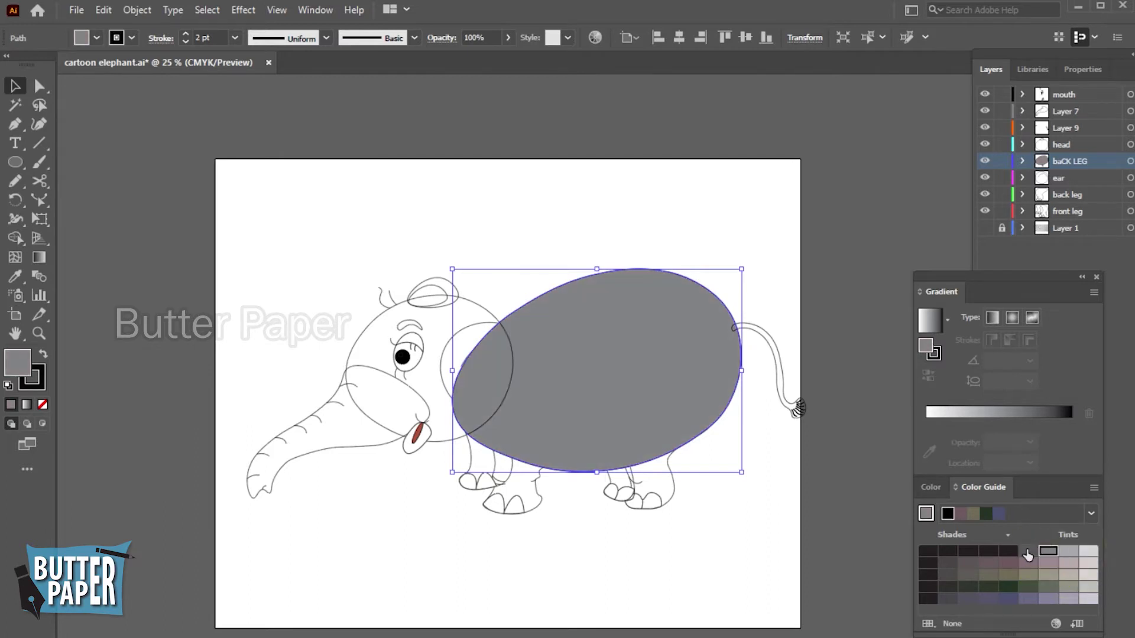
left_click(1029, 552)
left_click(1008, 551)
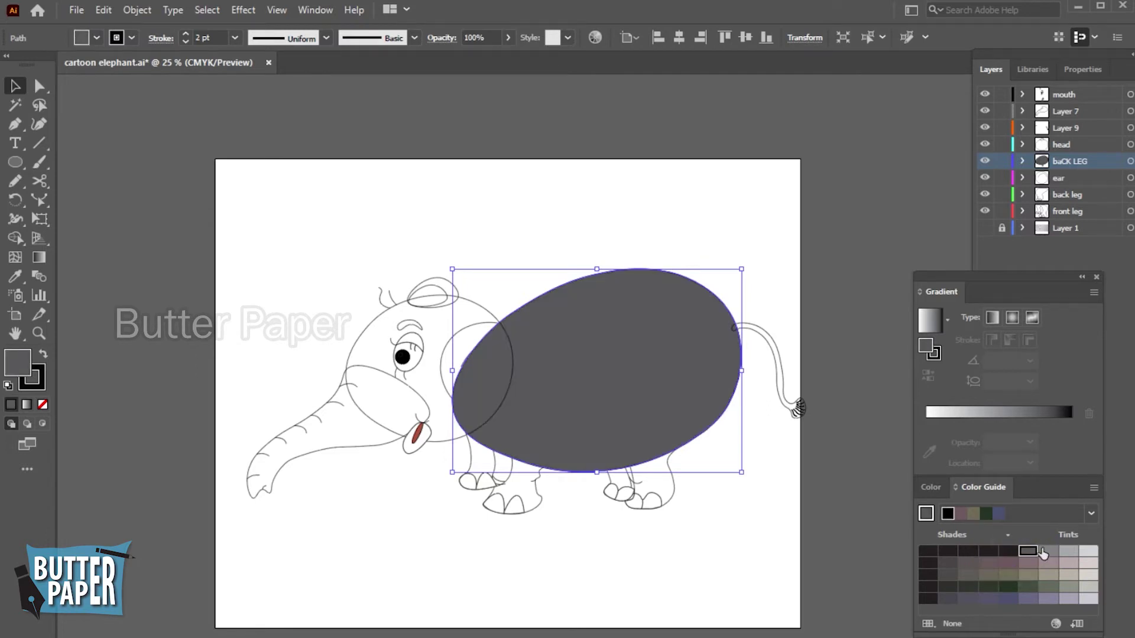
left_click(948, 598)
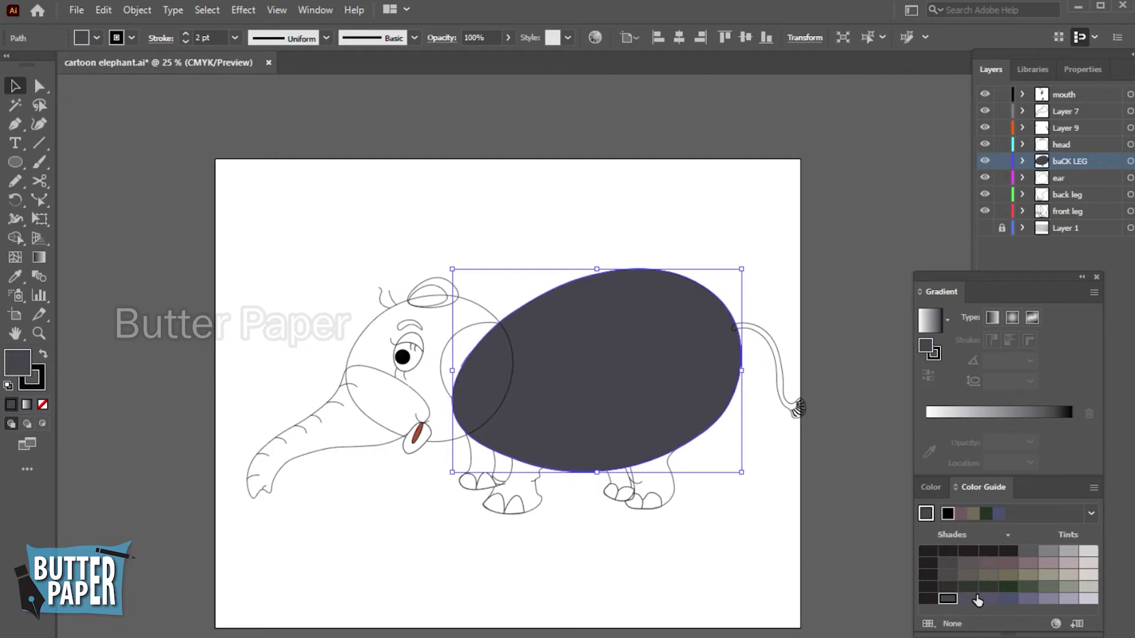
left_click(965, 599)
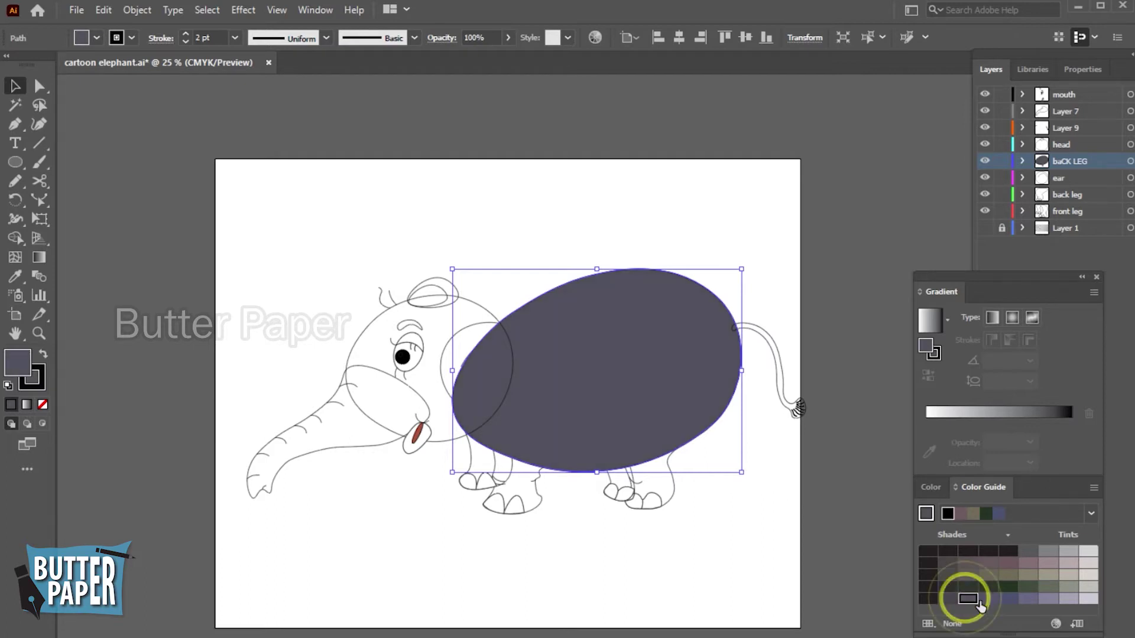
left_click(1009, 599)
left_click(1043, 553)
left_click(1043, 551)
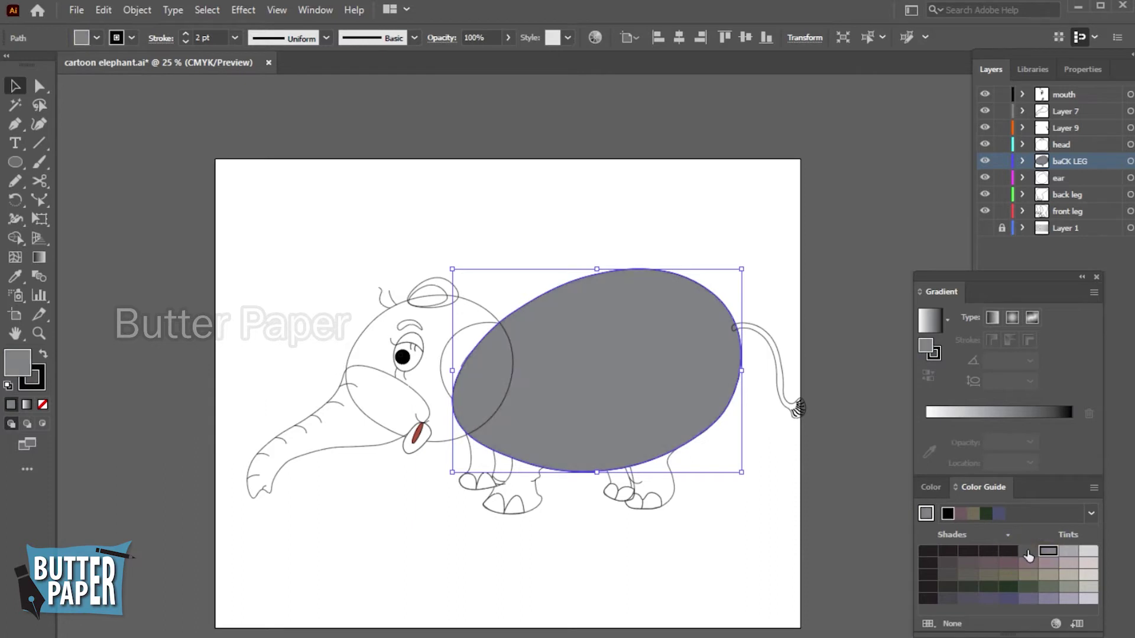
left_click(372, 333)
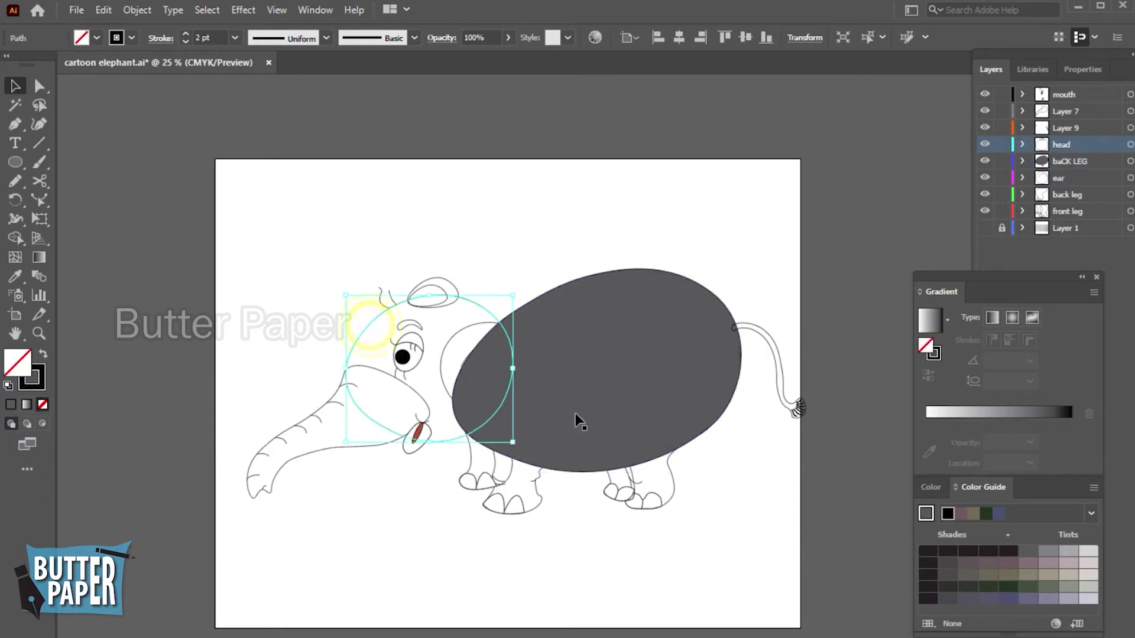
Fill the head with a medium grey tint and eyedropper that grey onto the back leg
left_click(1052, 555)
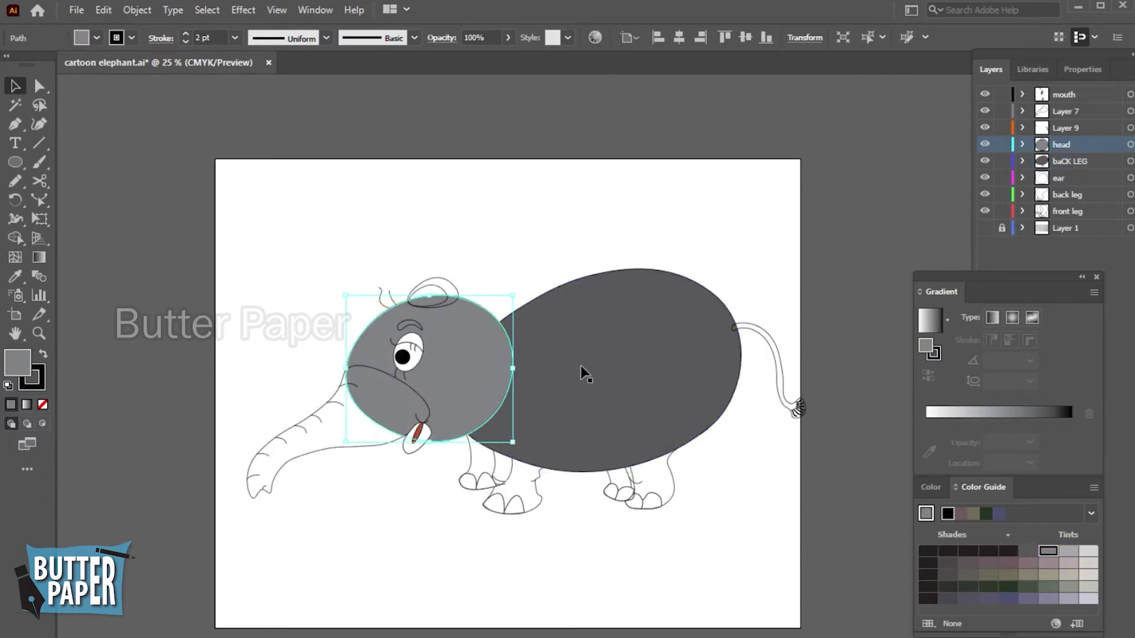
left_click(653, 189)
left_click(672, 474)
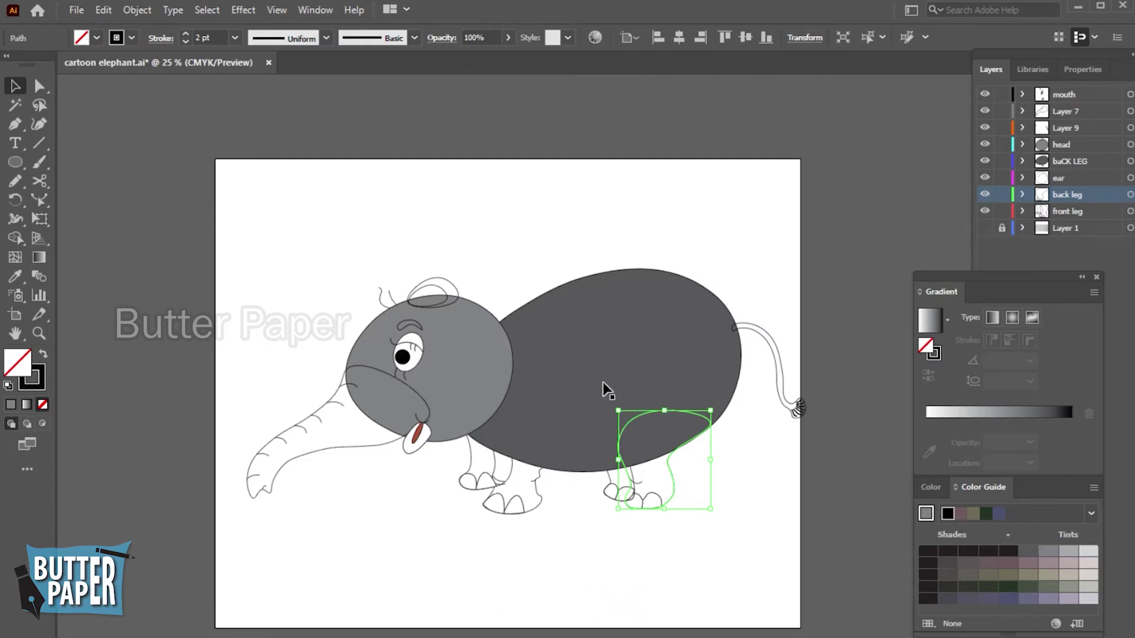
key("i")
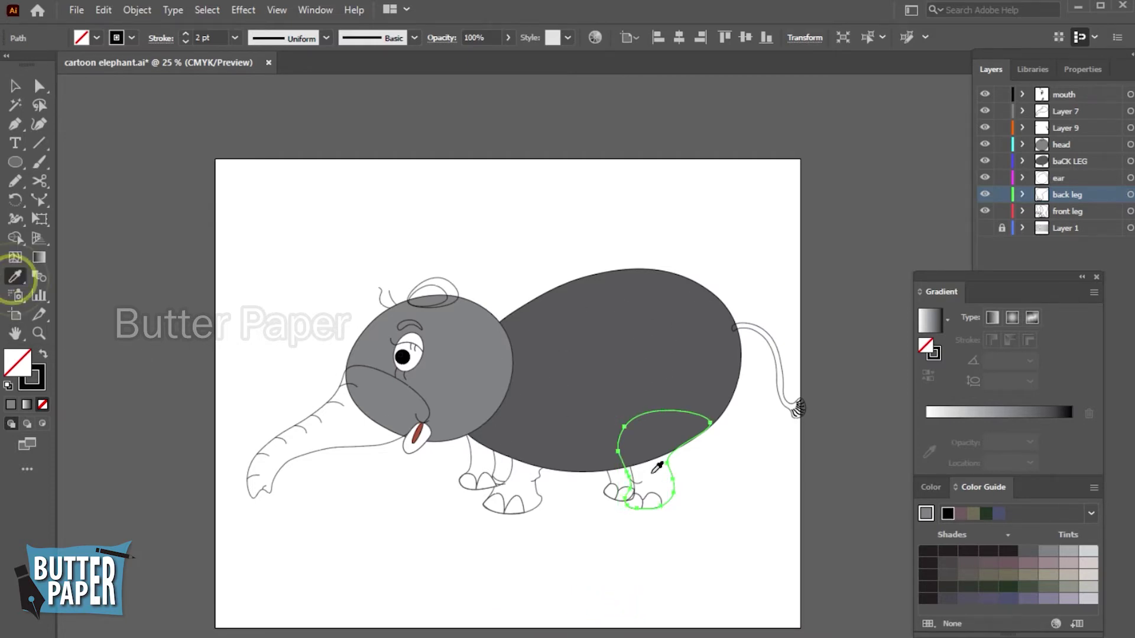
left_click(459, 378)
Eyedropper the head's grey onto the body oval, then deselect
left_click(15, 86)
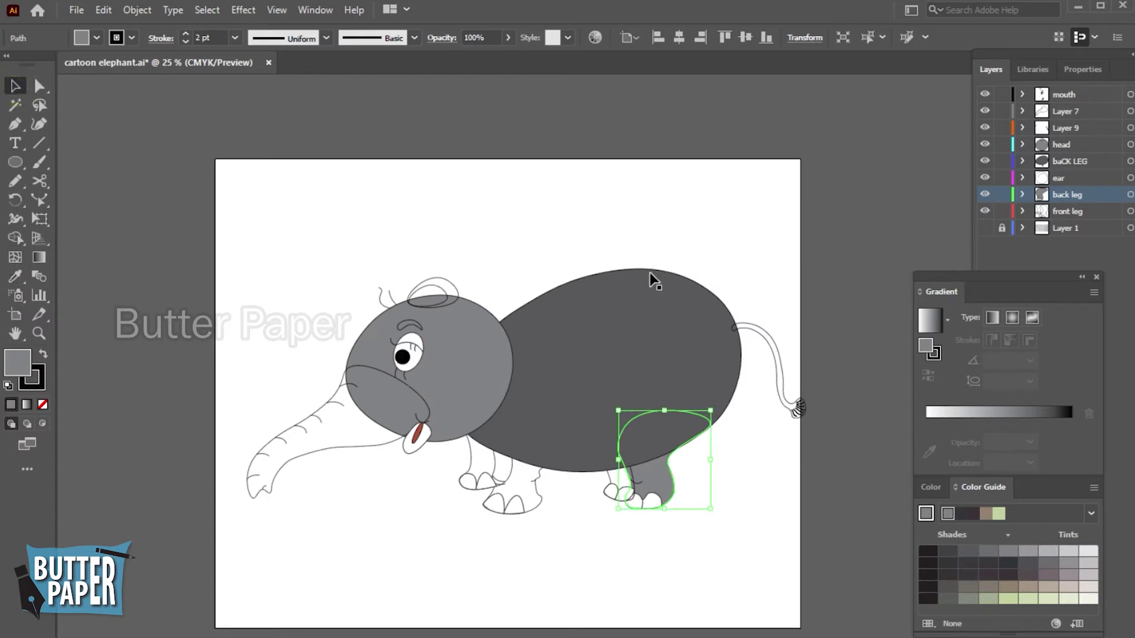
left_click(654, 275)
left_click(11, 280)
left_click(444, 336)
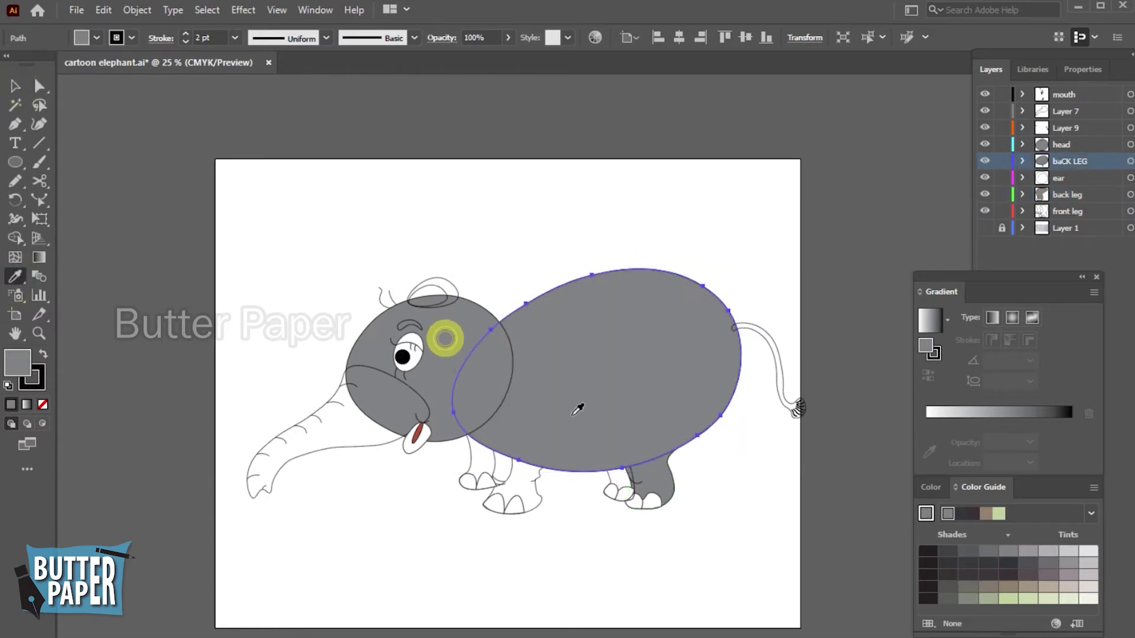
left_click(13, 88)
left_click(610, 223)
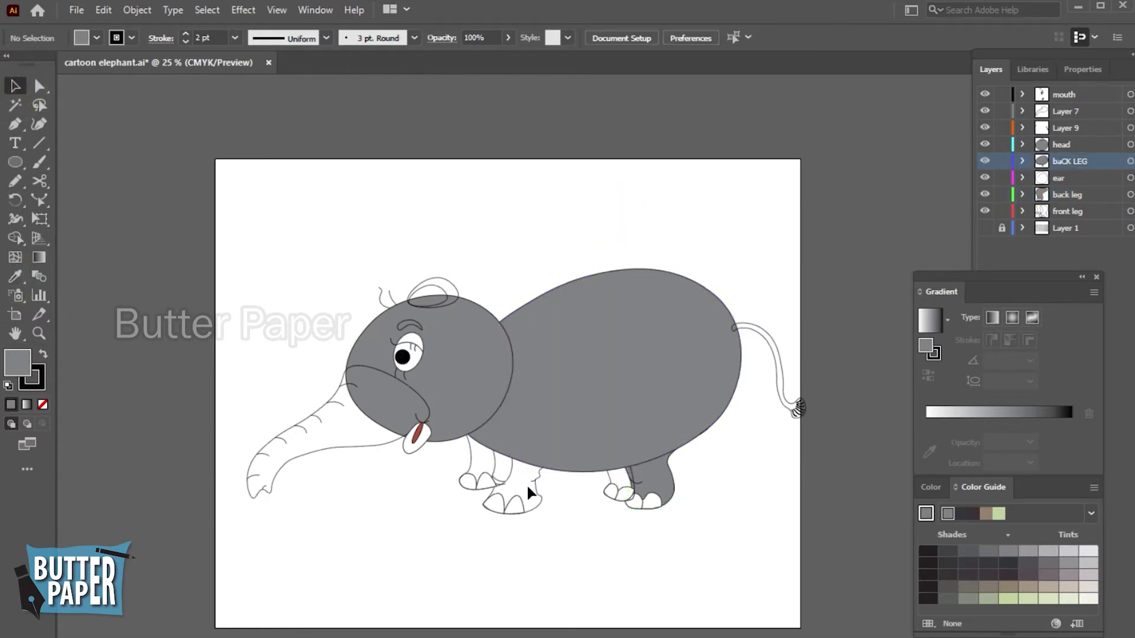
Fill the trunk with the head's grey using the Eyedropper
left_click(335, 454)
left_click(16, 276)
left_click(476, 350)
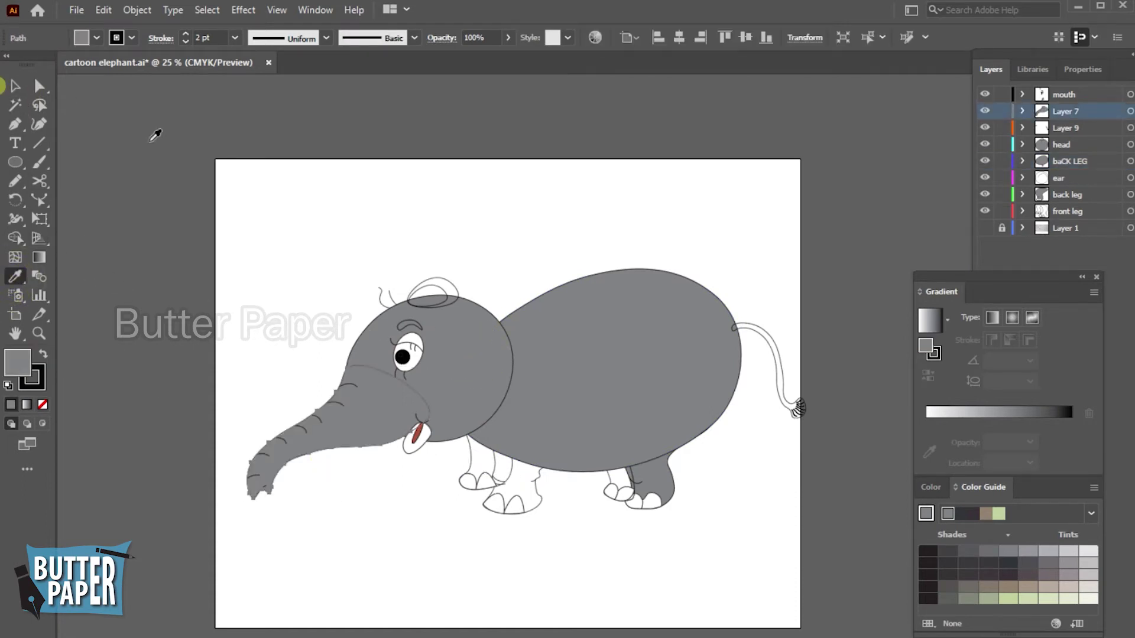
left_click(588, 197)
left_click(443, 379)
left_click(16, 86)
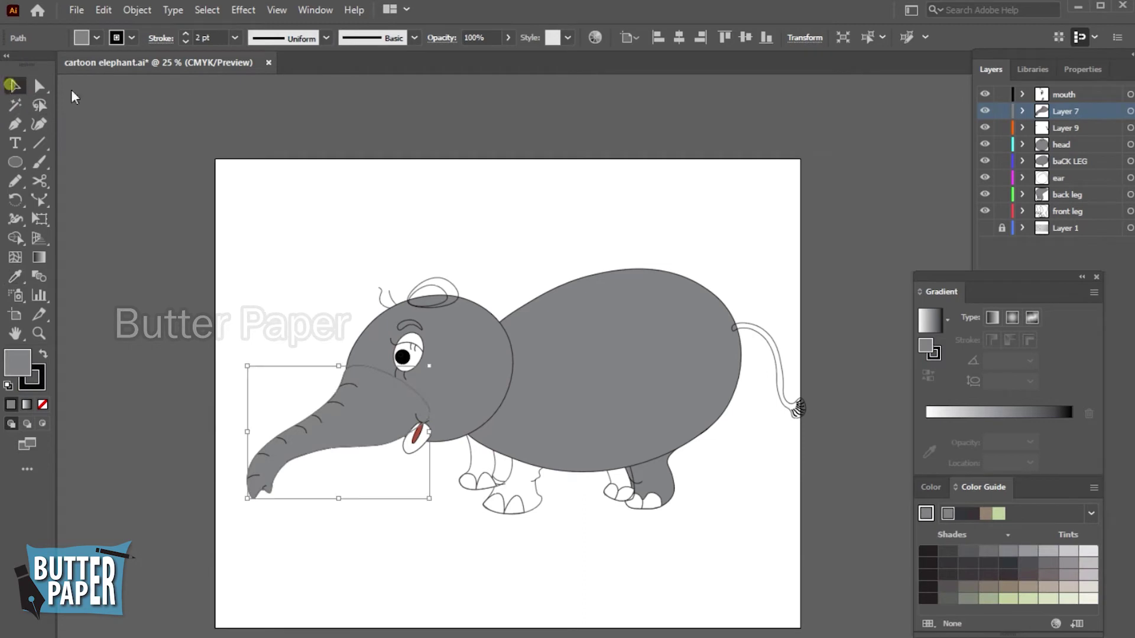
left_click(621, 184)
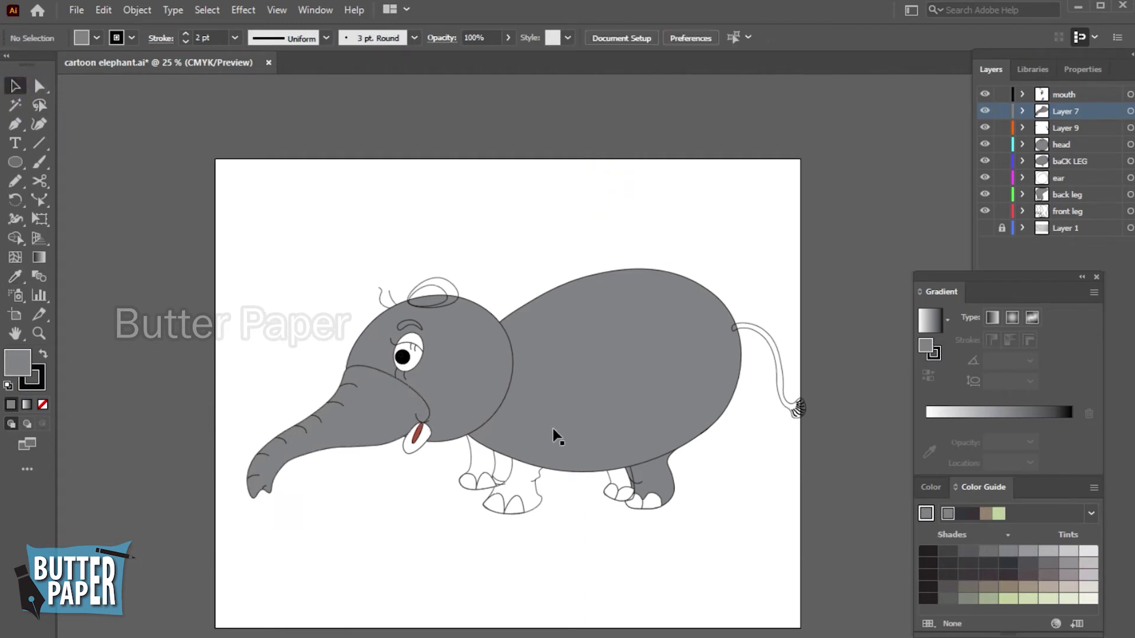
Fill the tail with the body's grey using the Eyedropper
left_click(768, 337)
left_click(15, 276)
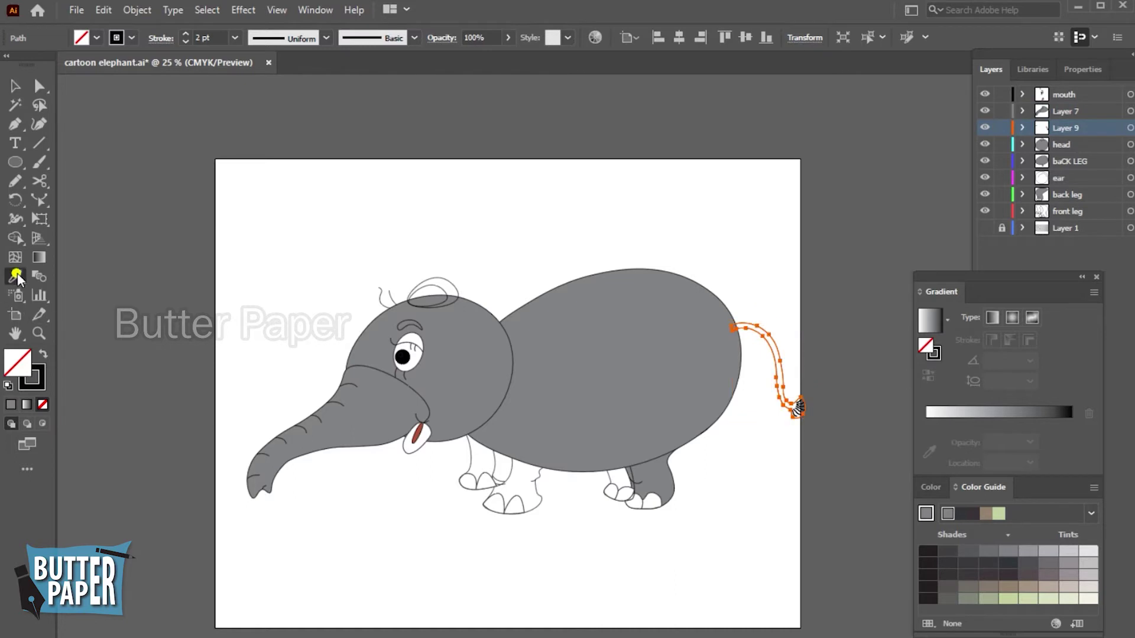
left_click(626, 362)
left_click(15, 88)
left_click(669, 189)
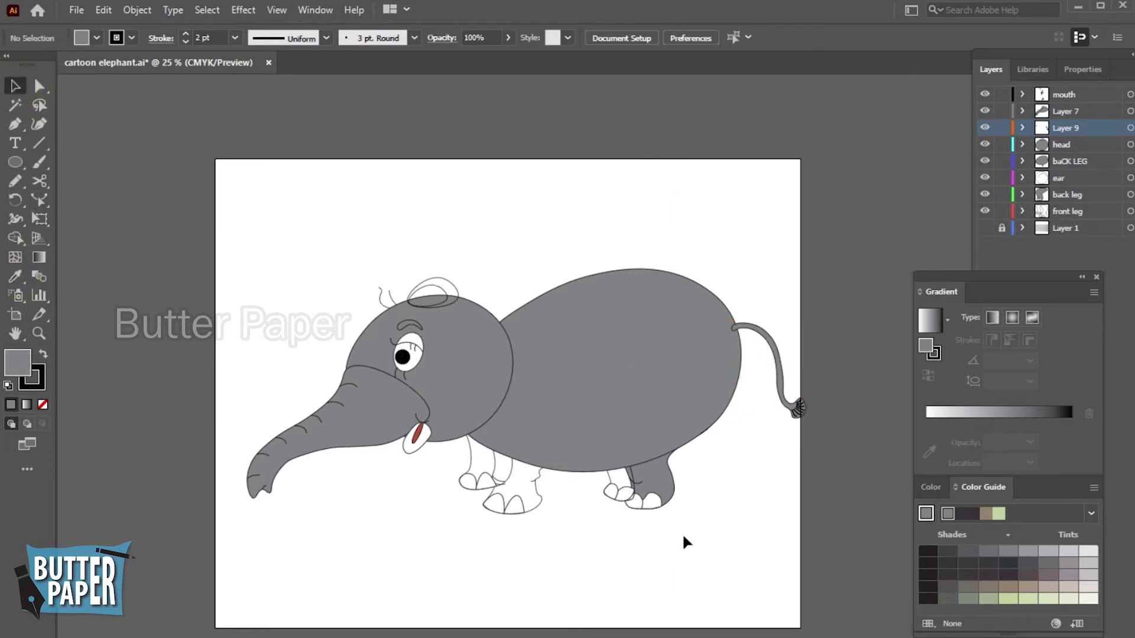
left_click(609, 483)
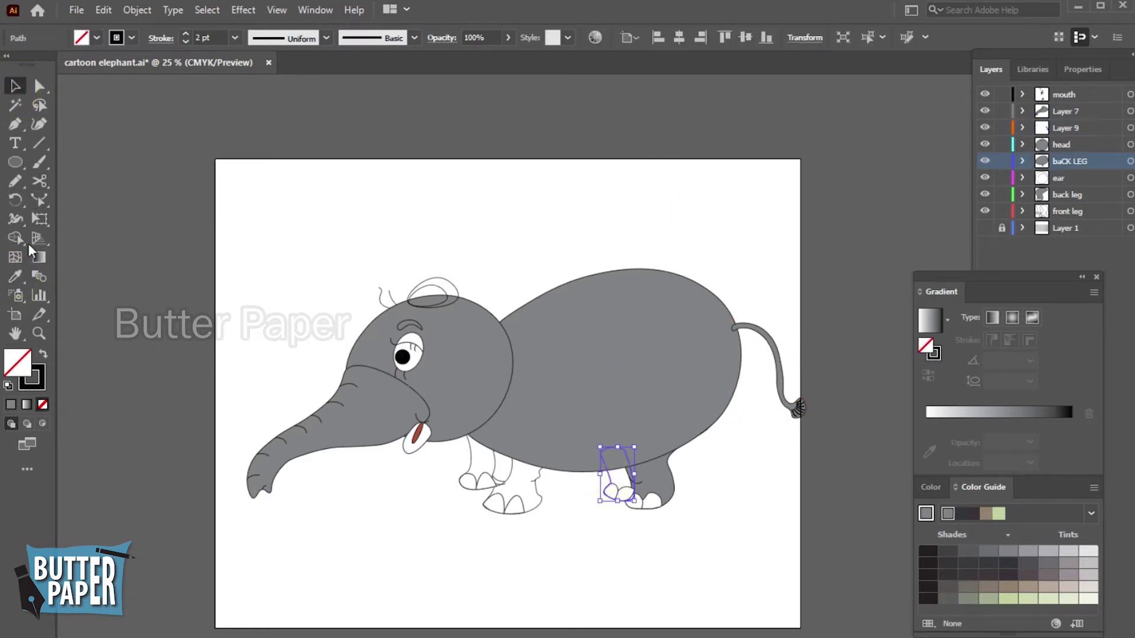
Copy the body's grey onto the small leg piece and the front leg beneath the head
left_click(15, 276)
left_click(656, 367)
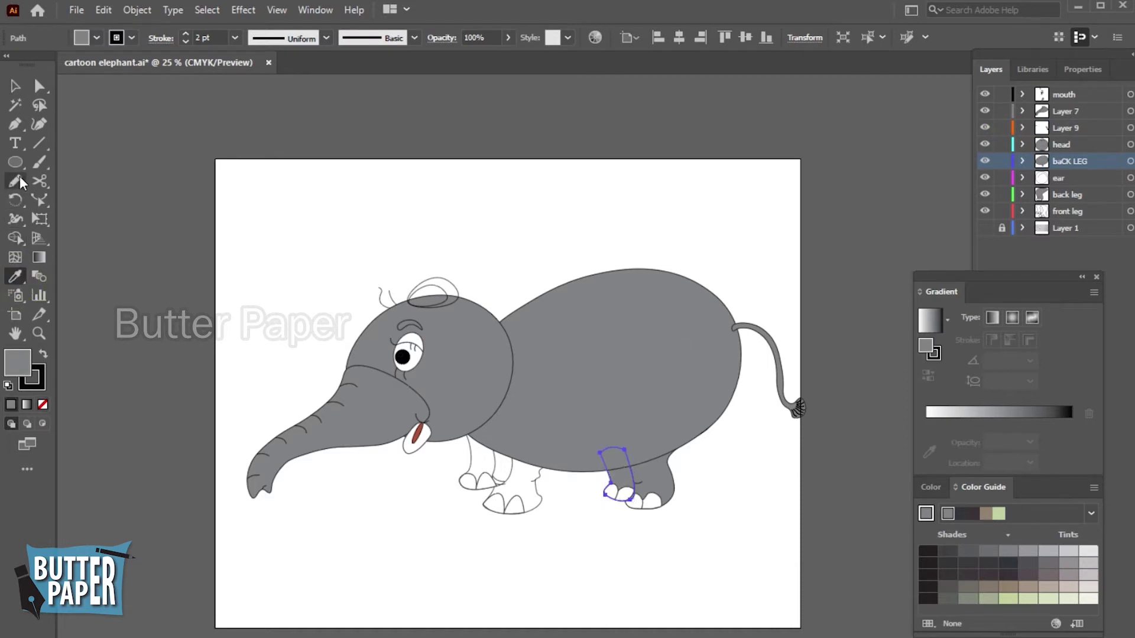
key("v")
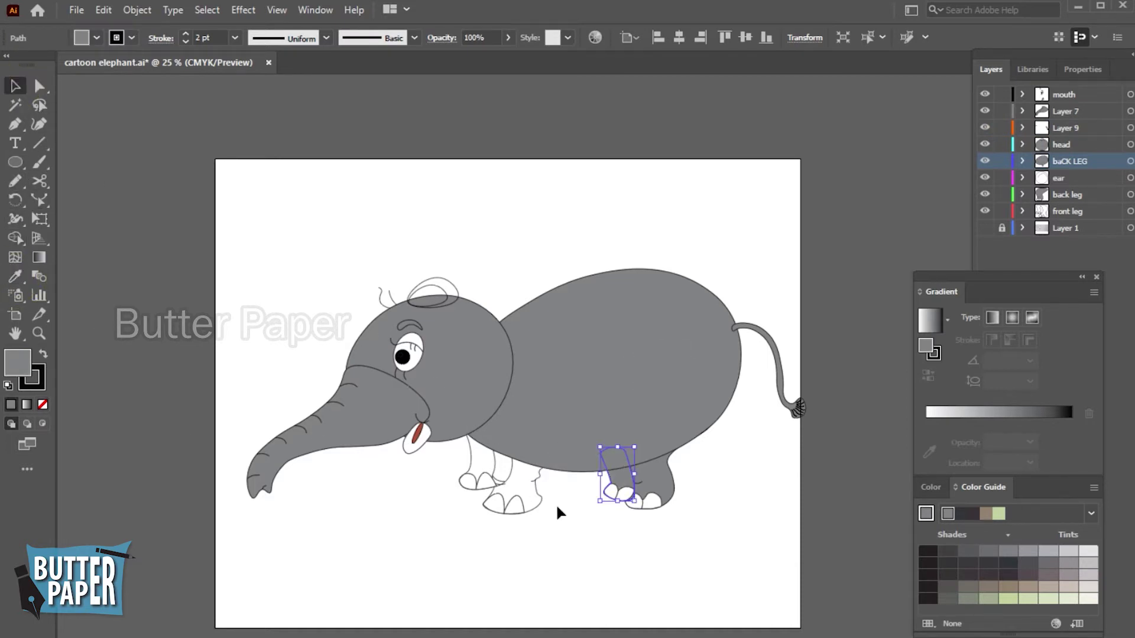
left_click(539, 507)
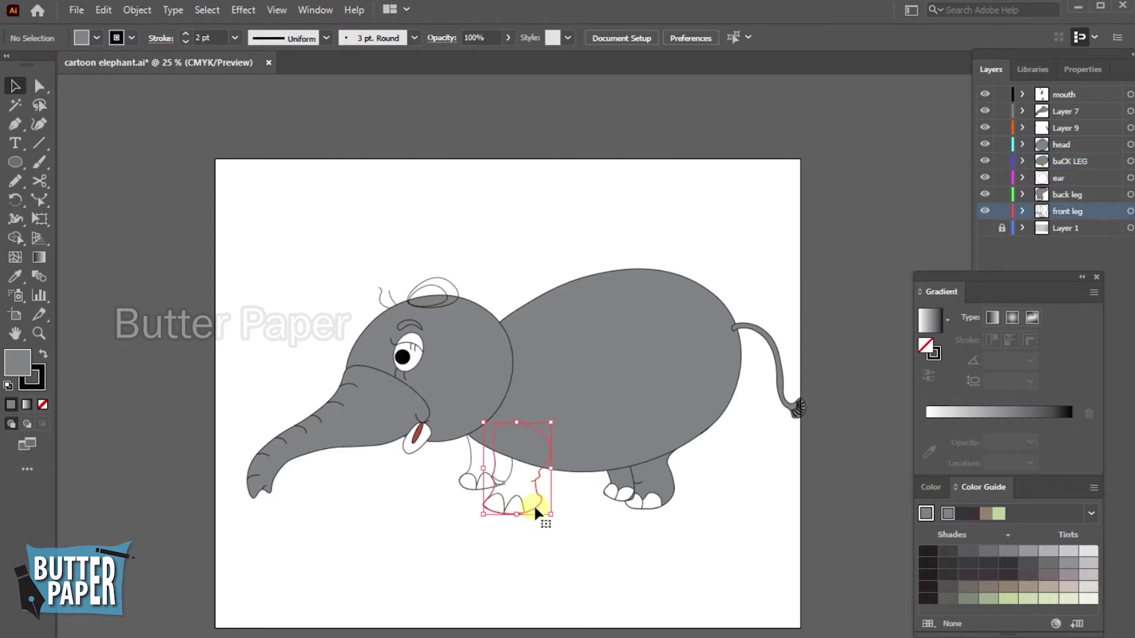
left_click(15, 276)
left_click(542, 337)
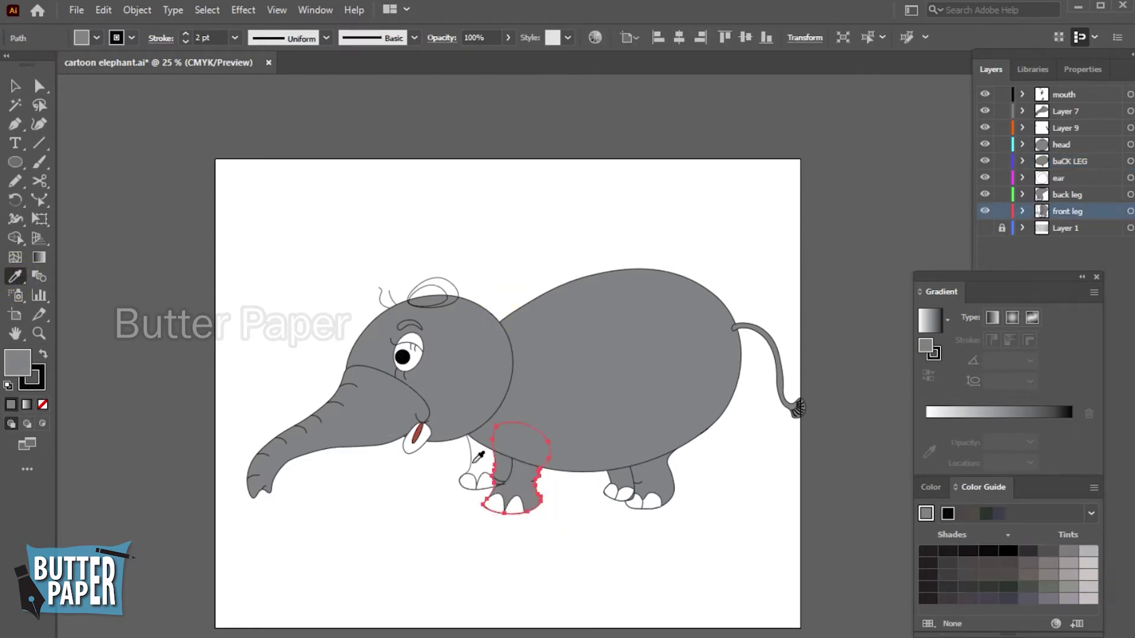
Copy the body's grey onto the second front leg and clear the selection
key("v")
left_click(468, 464)
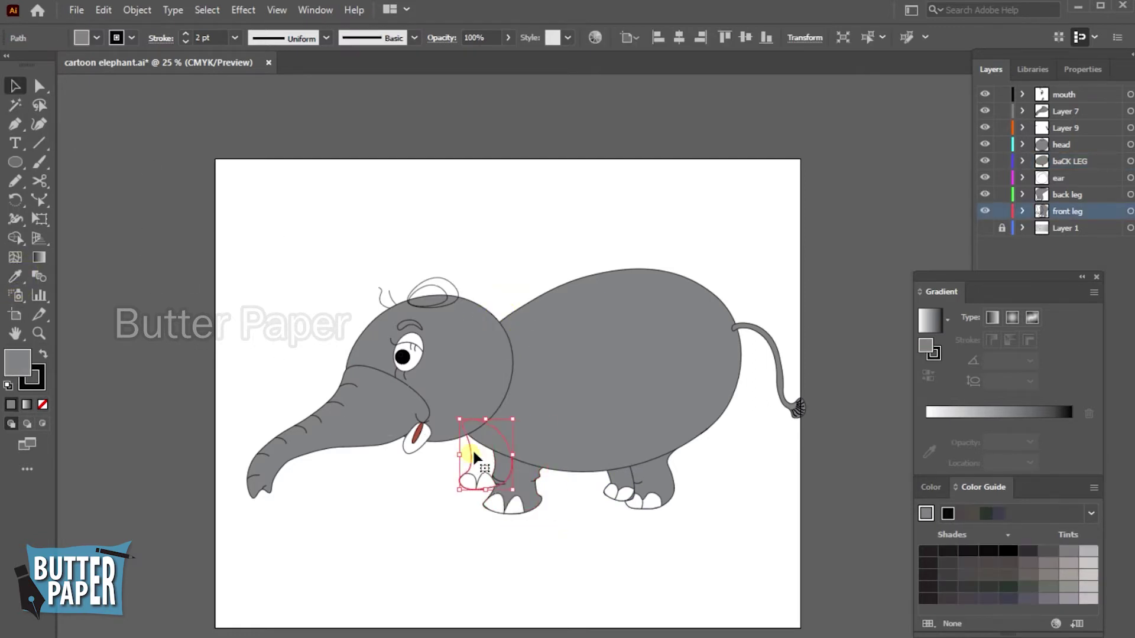
left_click(16, 276)
left_click(577, 337)
left_click(15, 86)
left_click(508, 184)
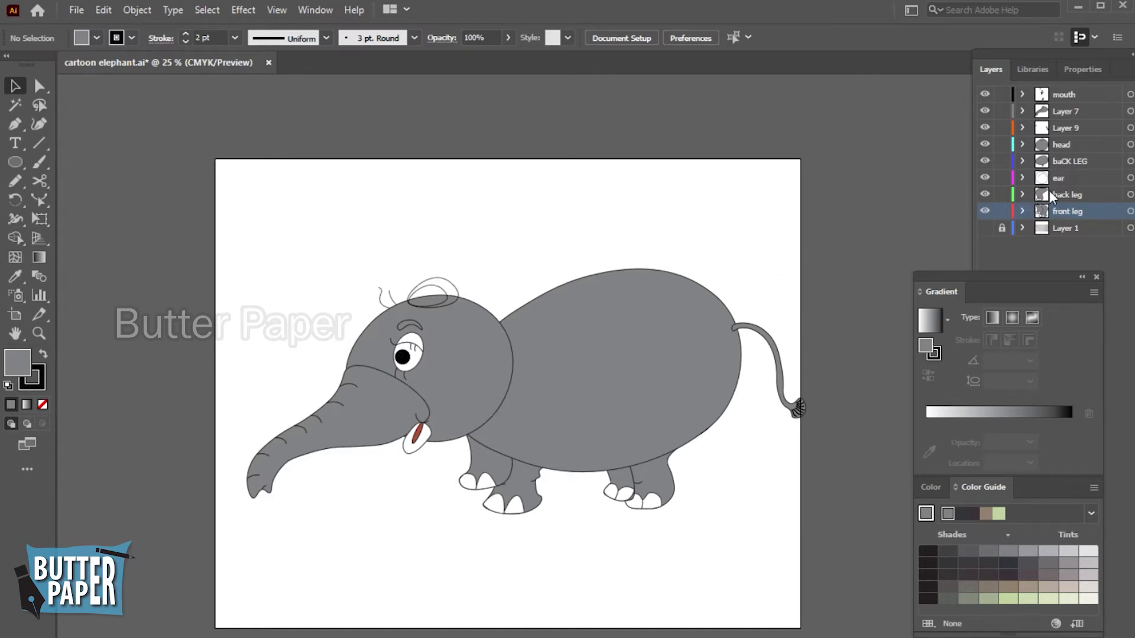
Bring up the Layers panel, expand the ear layer and hide the head layer
left_click(983, 176)
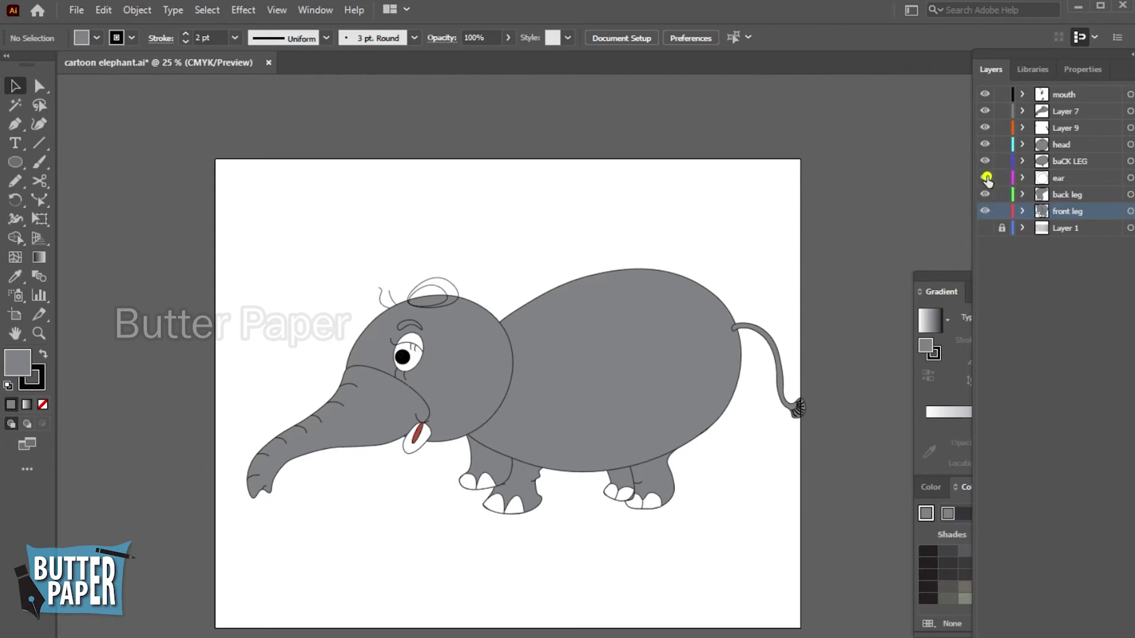
left_click(1024, 178)
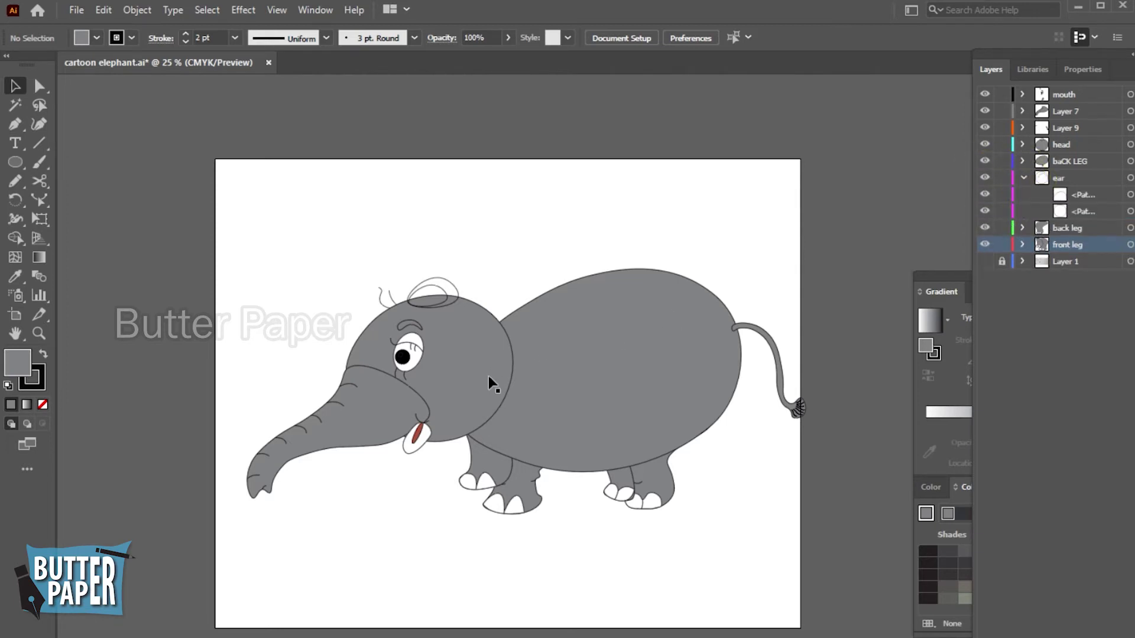
left_click(984, 145)
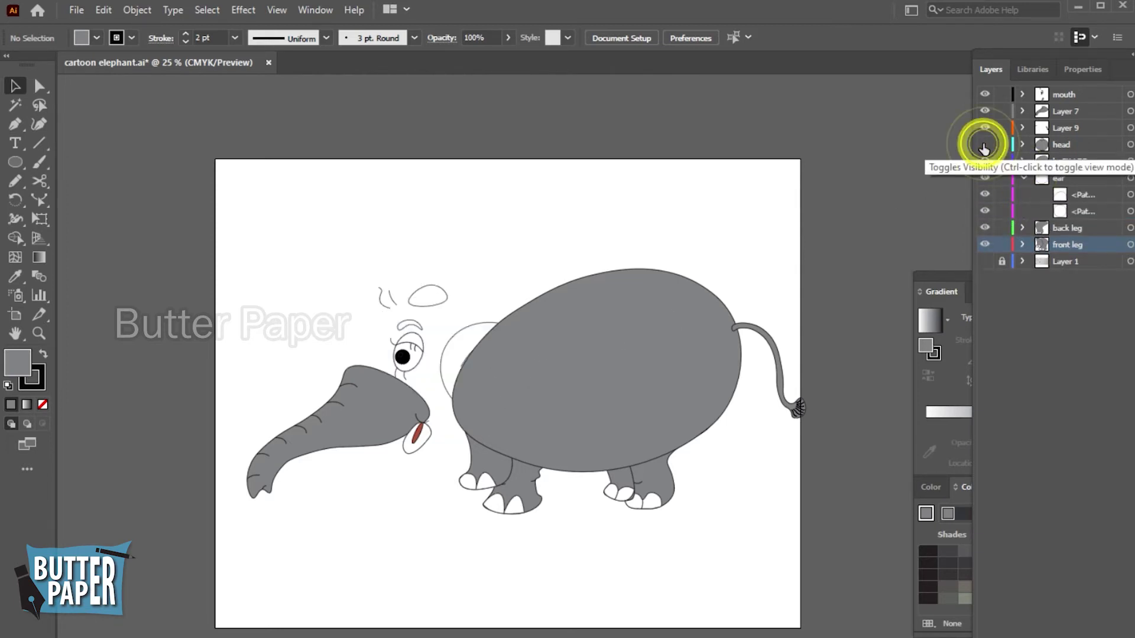
left_click(463, 329)
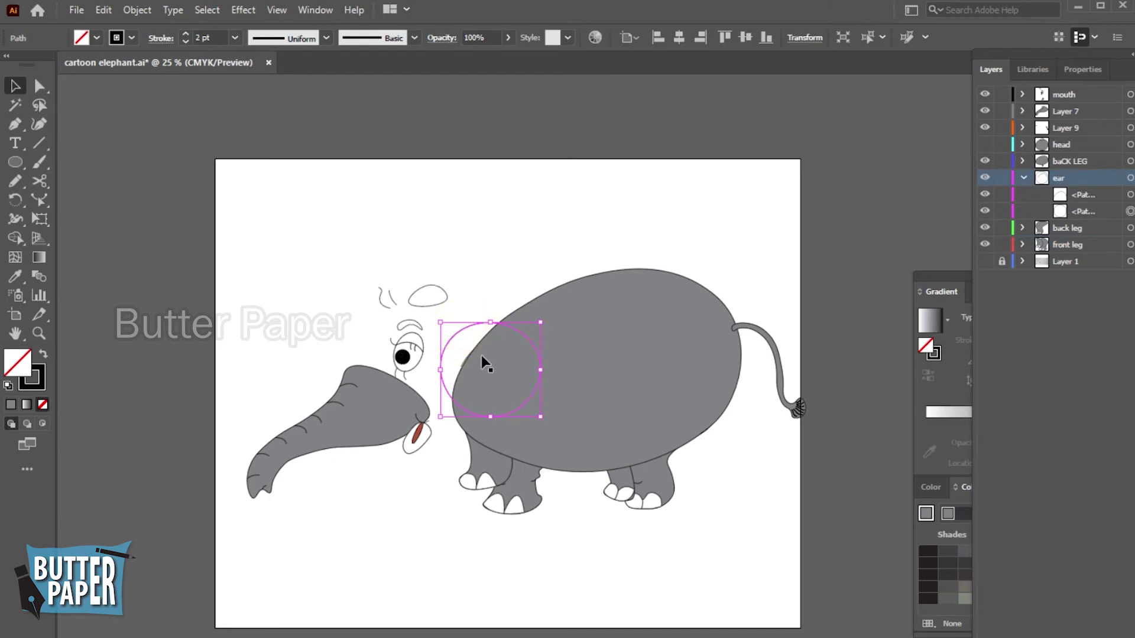
left_click(985, 194)
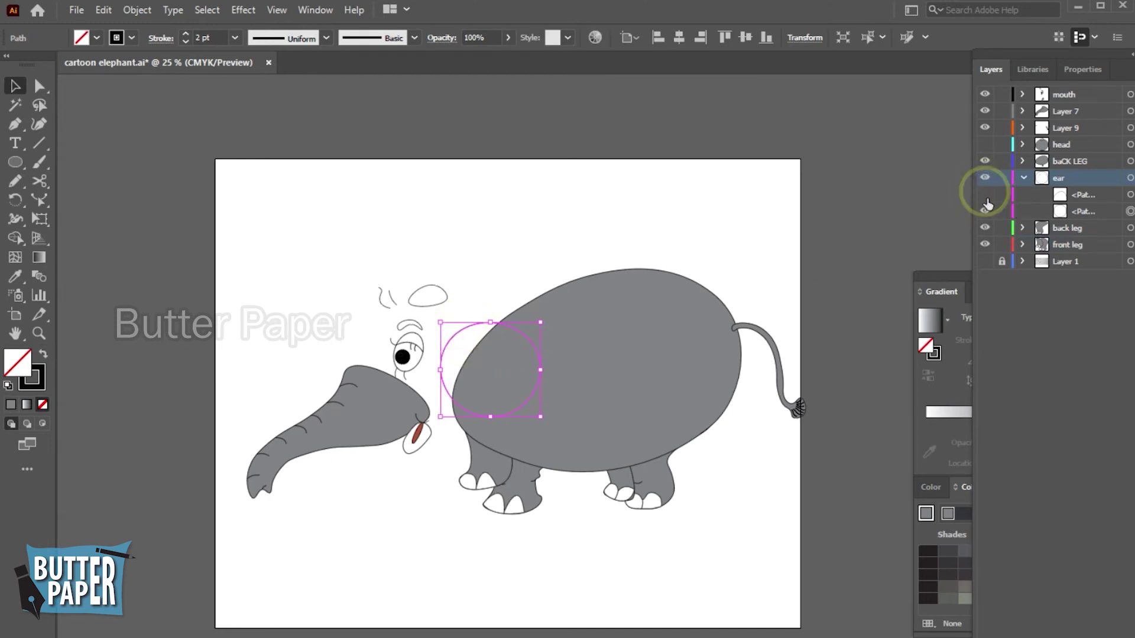
left_click(984, 211)
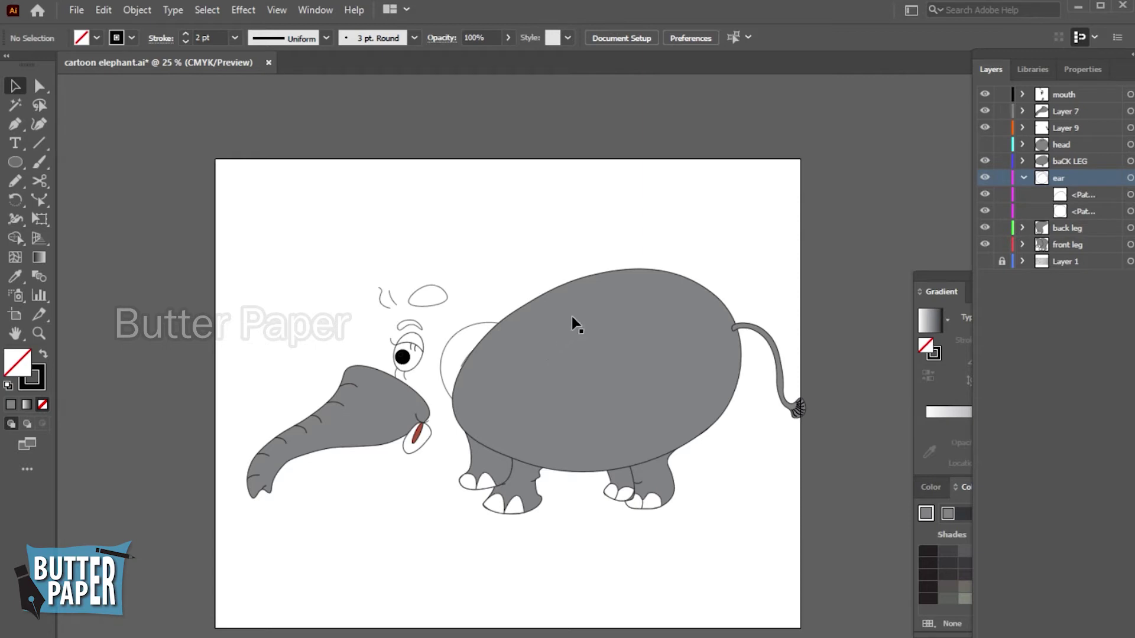
left_click(457, 340)
left_click(467, 356)
left_click(557, 193)
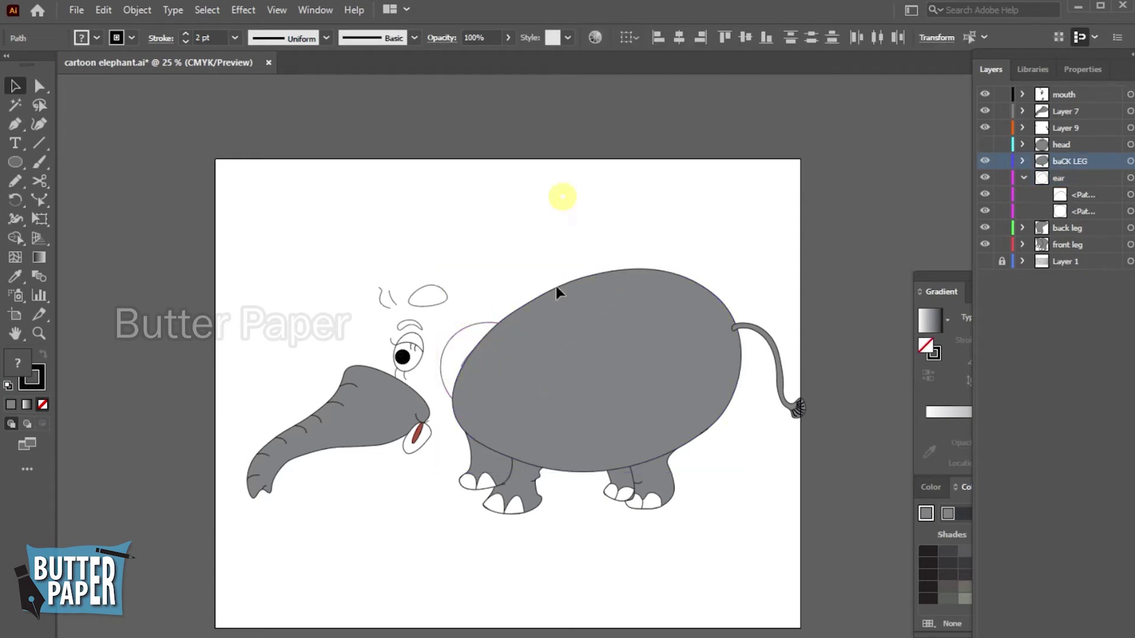
left_click(687, 282)
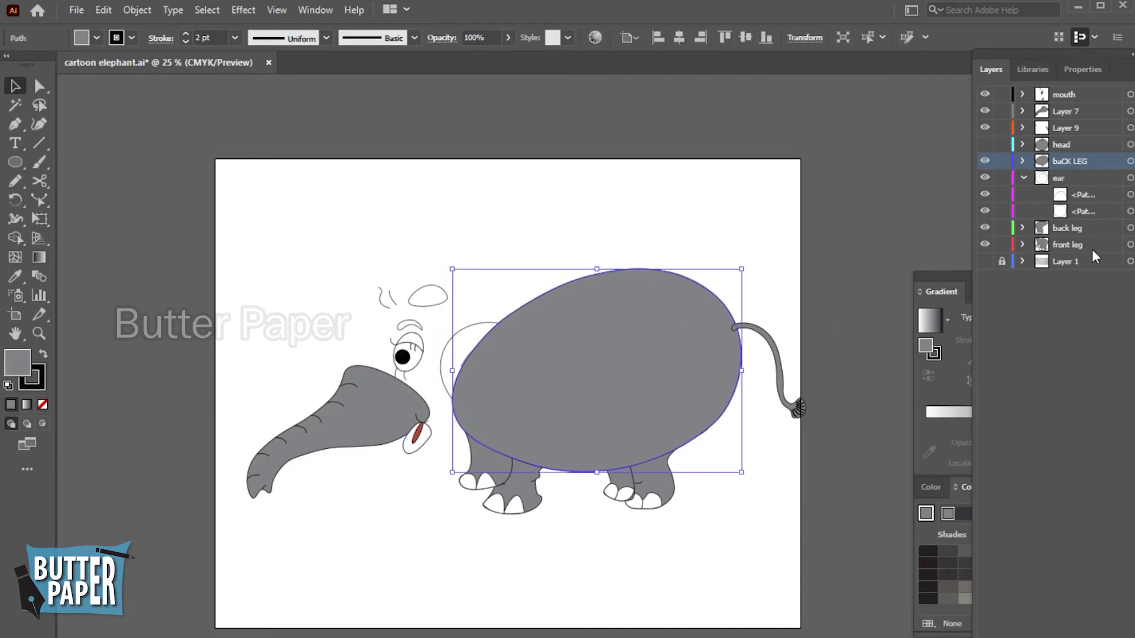
Hide the body layer, then group the ear's circle and arc
left_click_drag(1089, 55, 1049, 57)
left_click(945, 162)
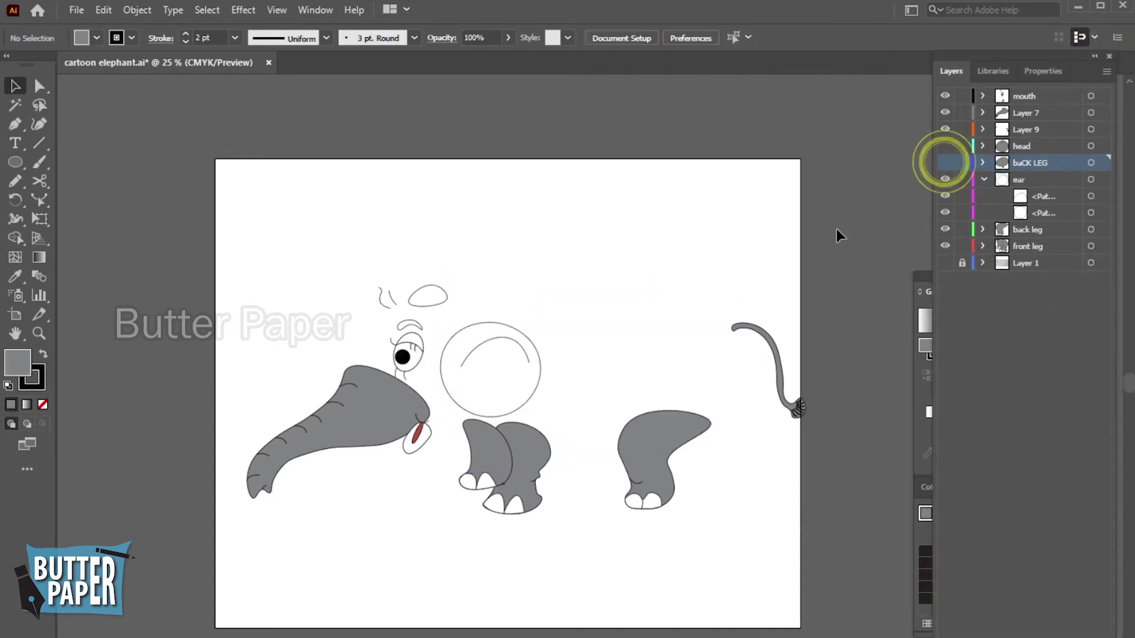
left_click_drag(523, 353, 522, 354)
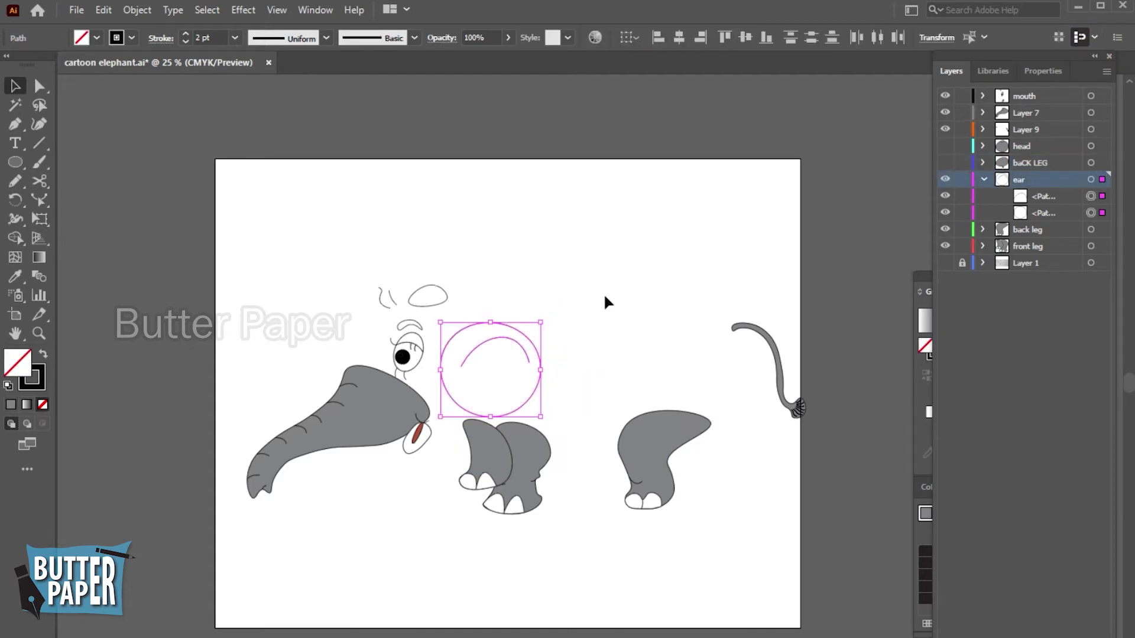
right_click(520, 336)
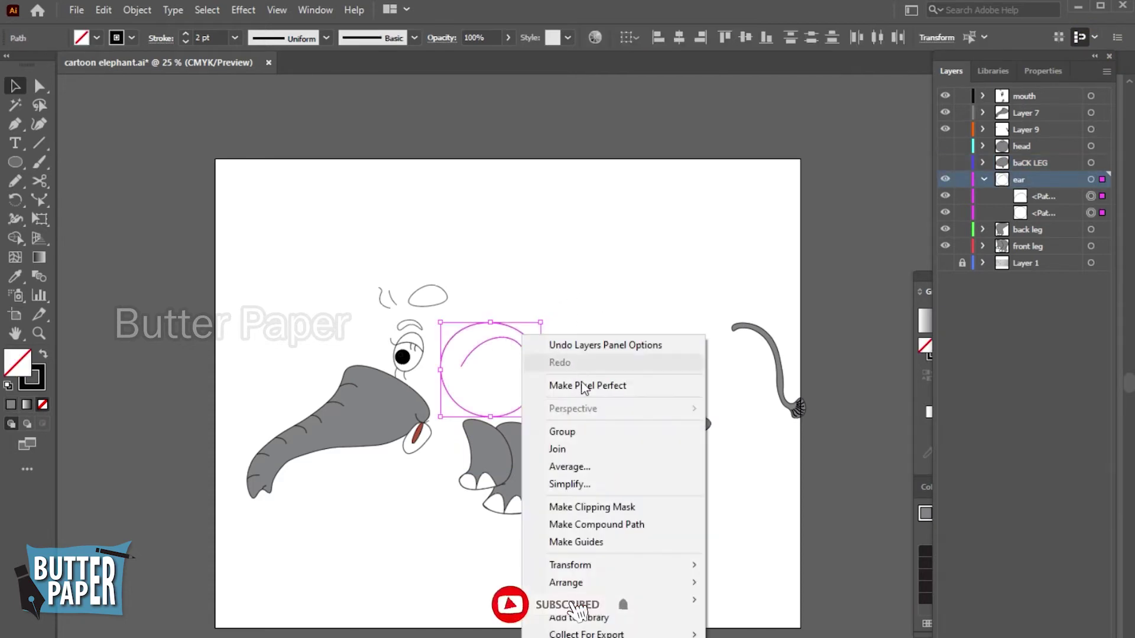
left_click(581, 433)
left_click(775, 558)
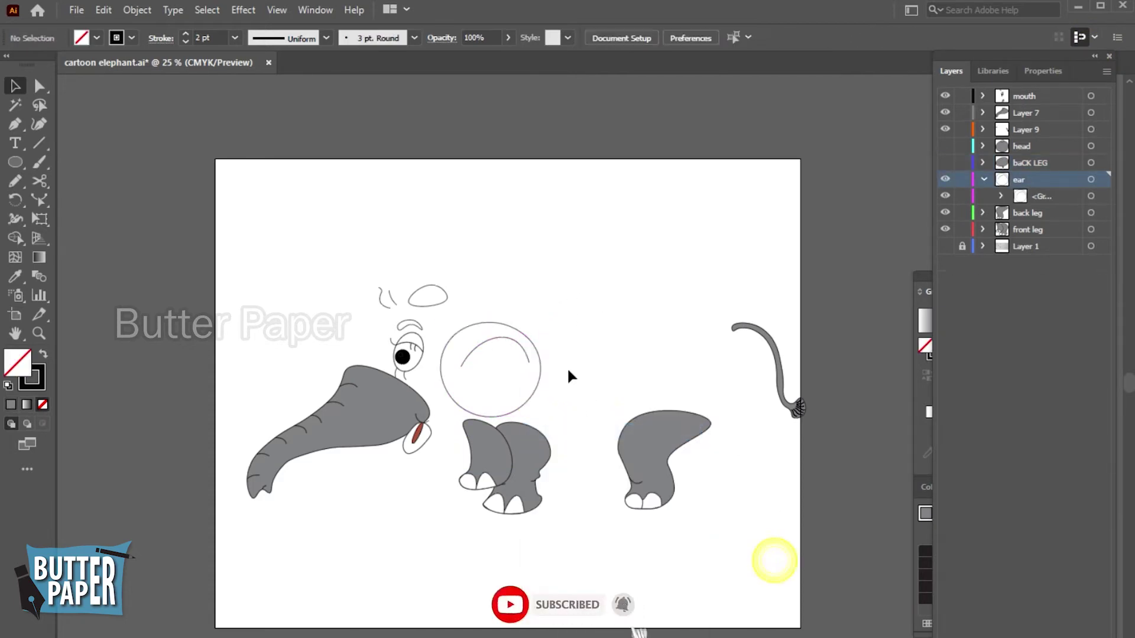
Fill the ear group with the trunk's grey using the Eyedropper
left_click(531, 343)
left_click(16, 276)
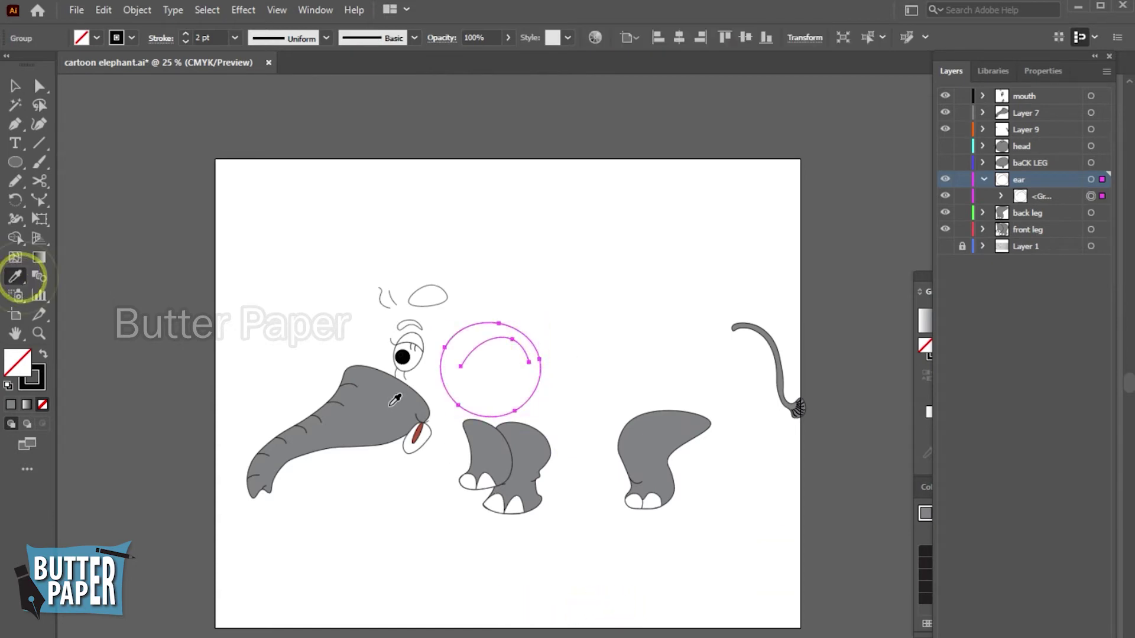
left_click(390, 405)
left_click(15, 87)
left_click(418, 618)
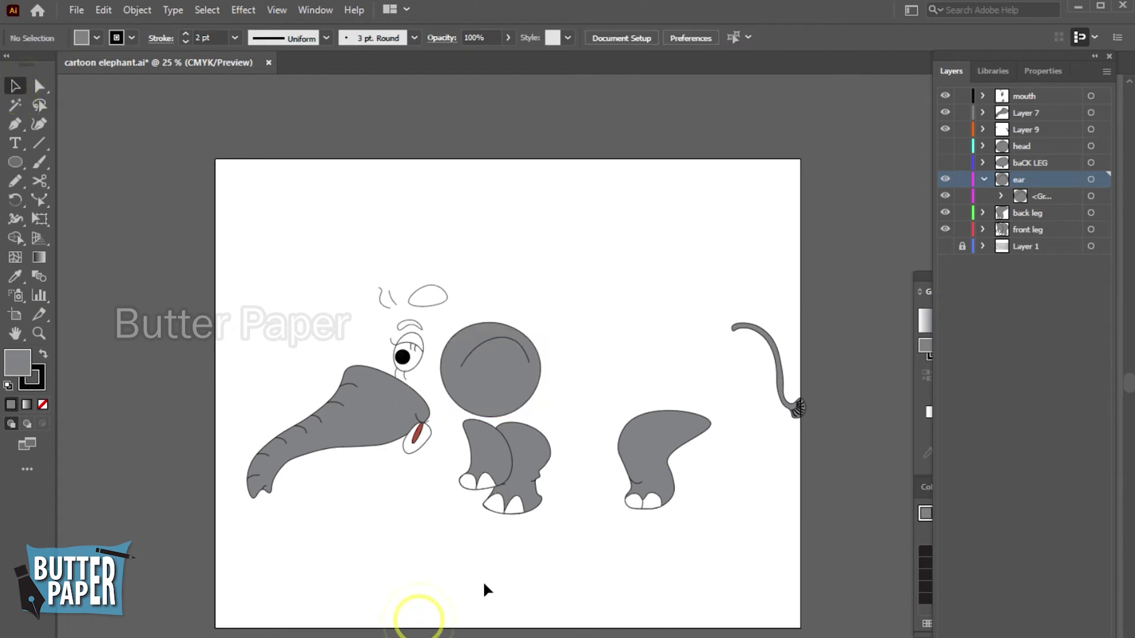
Zoom in on the eye and remove the pupil's fill
key("z")
left_click(413, 375)
left_click(392, 397)
left_click(15, 86)
left_click(520, 374)
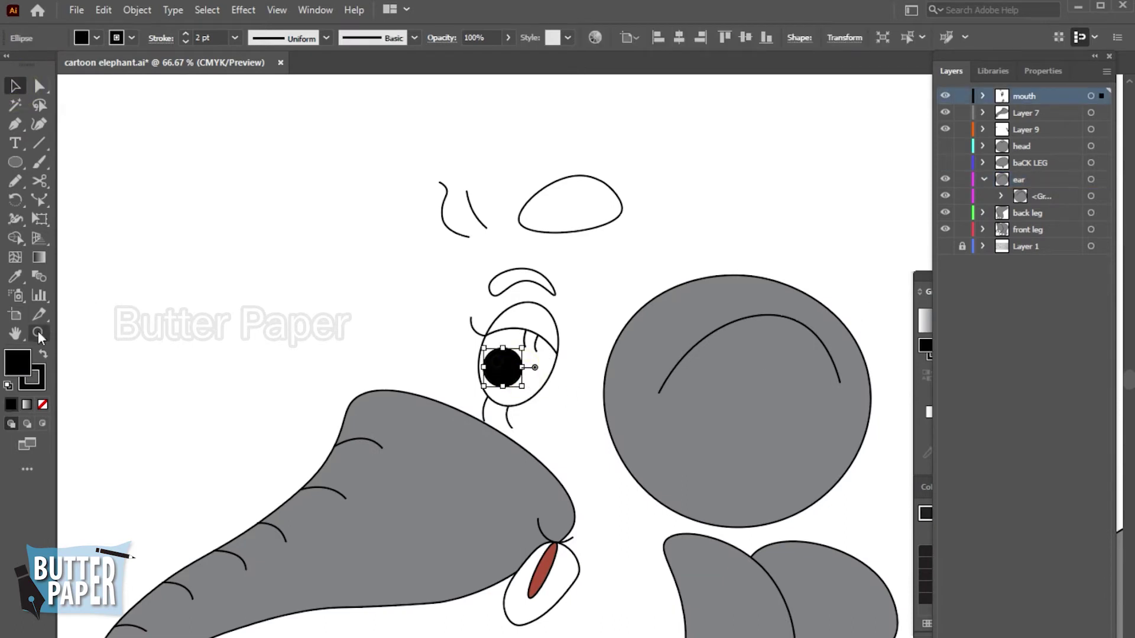
left_click(43, 404)
Fill the highlight dot white and the pupil solid black
left_click(497, 362)
left_click(923, 487)
left_click(944, 594)
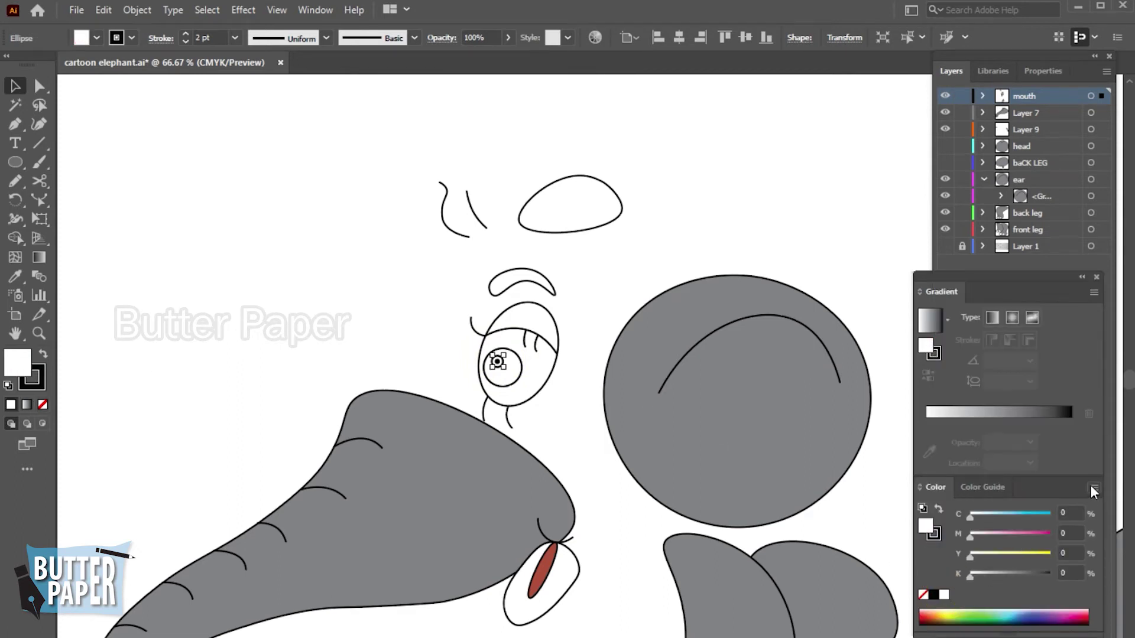
left_click(218, 254)
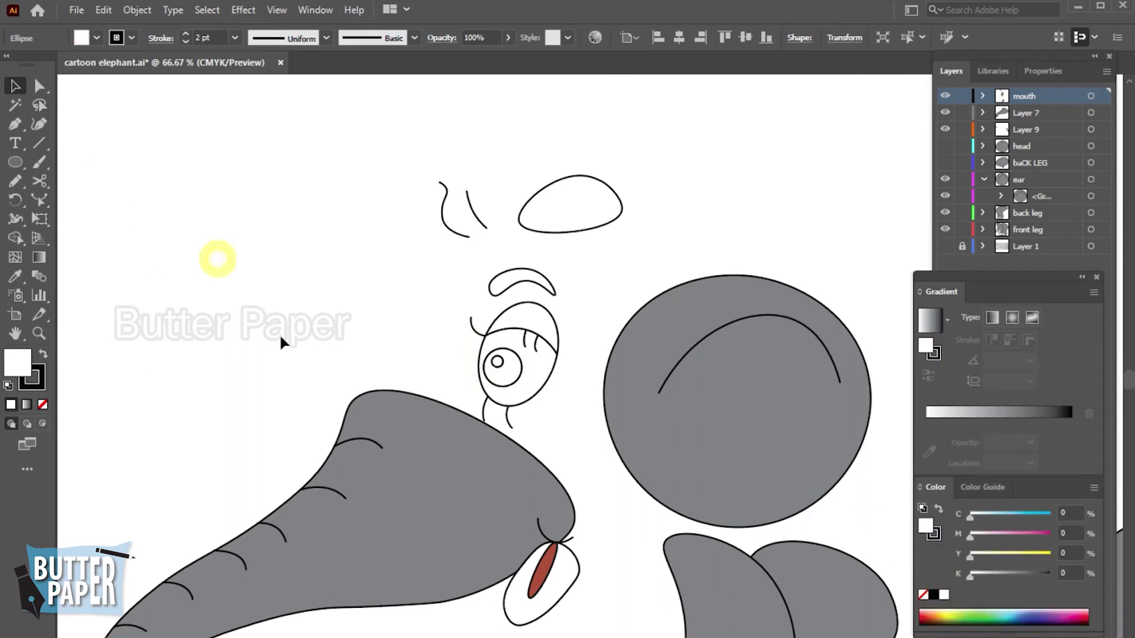
left_click(521, 370)
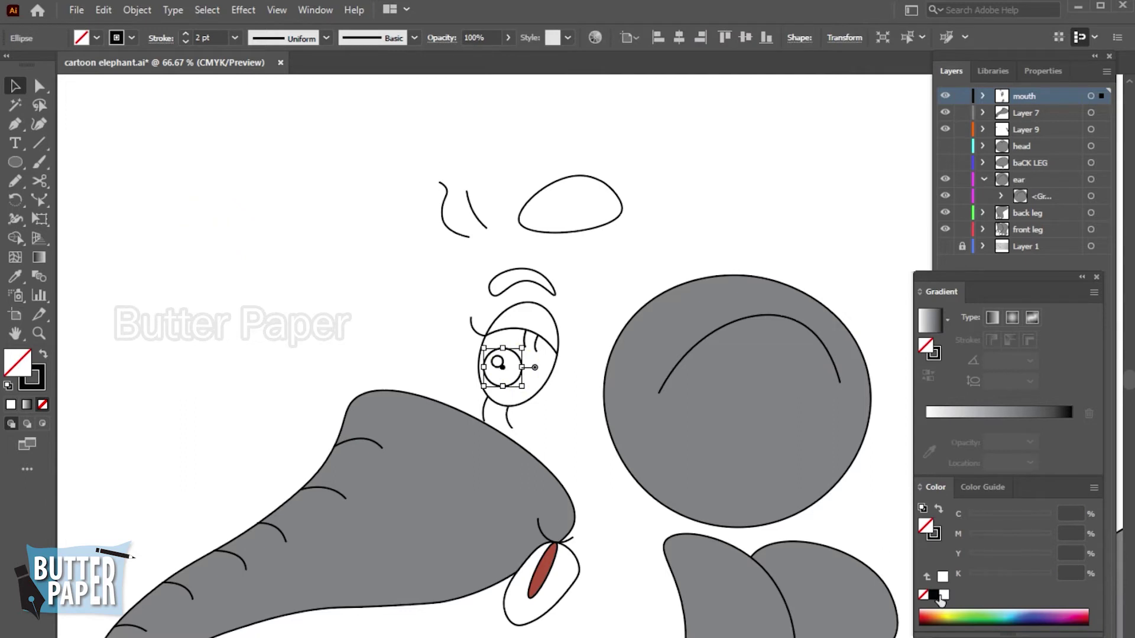
left_click(935, 595)
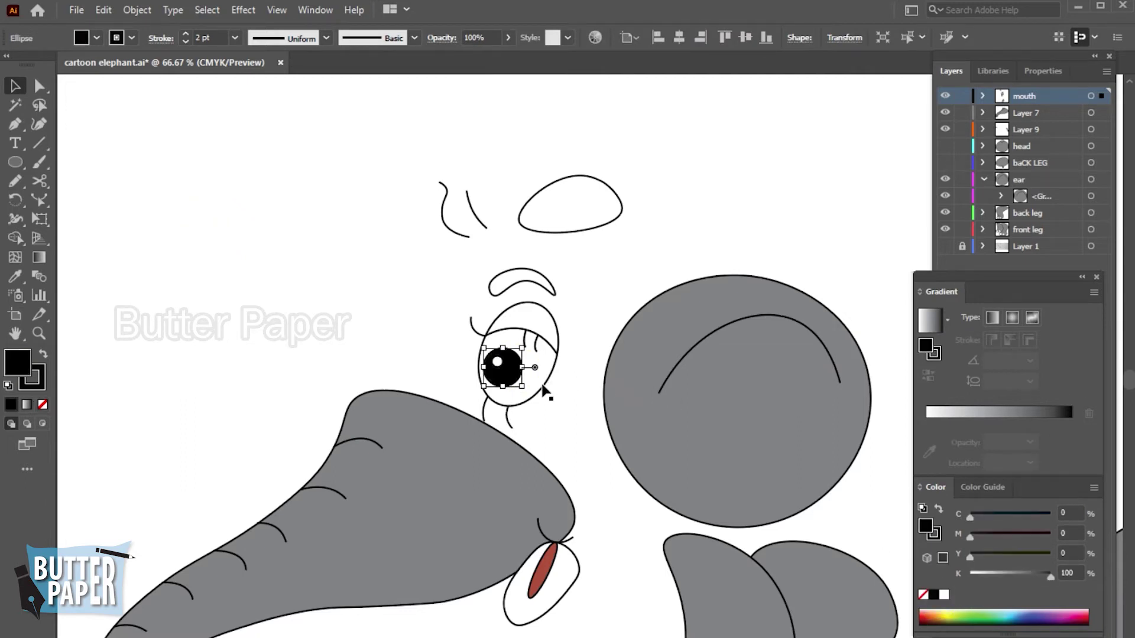
Fill the eyebrow black by eyedropping the pupil's colour
left_click(544, 390)
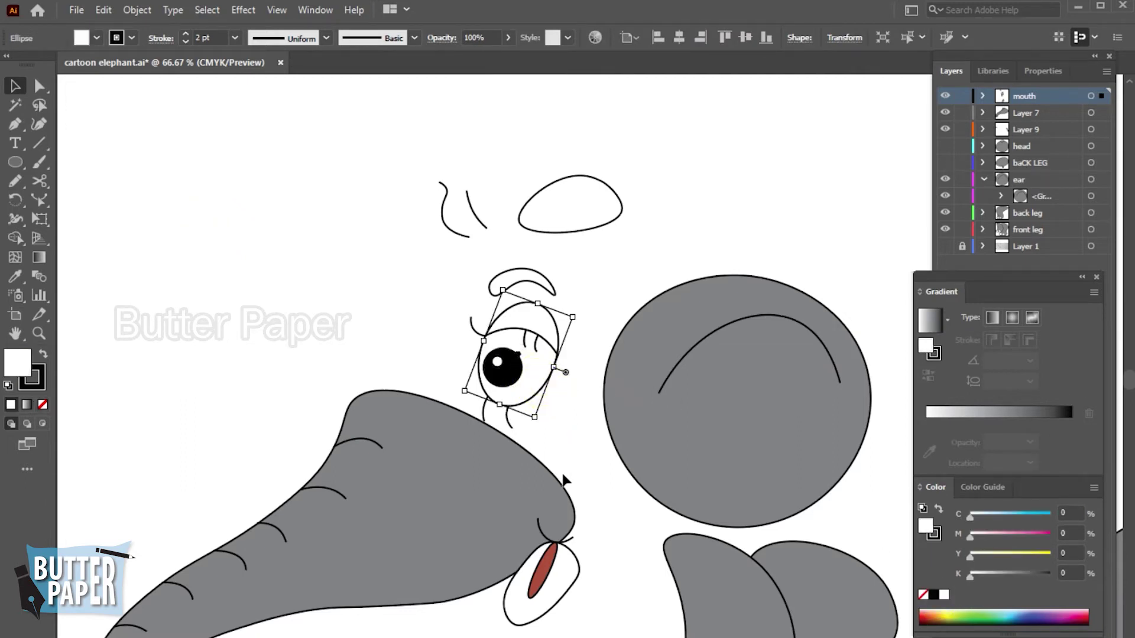
left_click(556, 349)
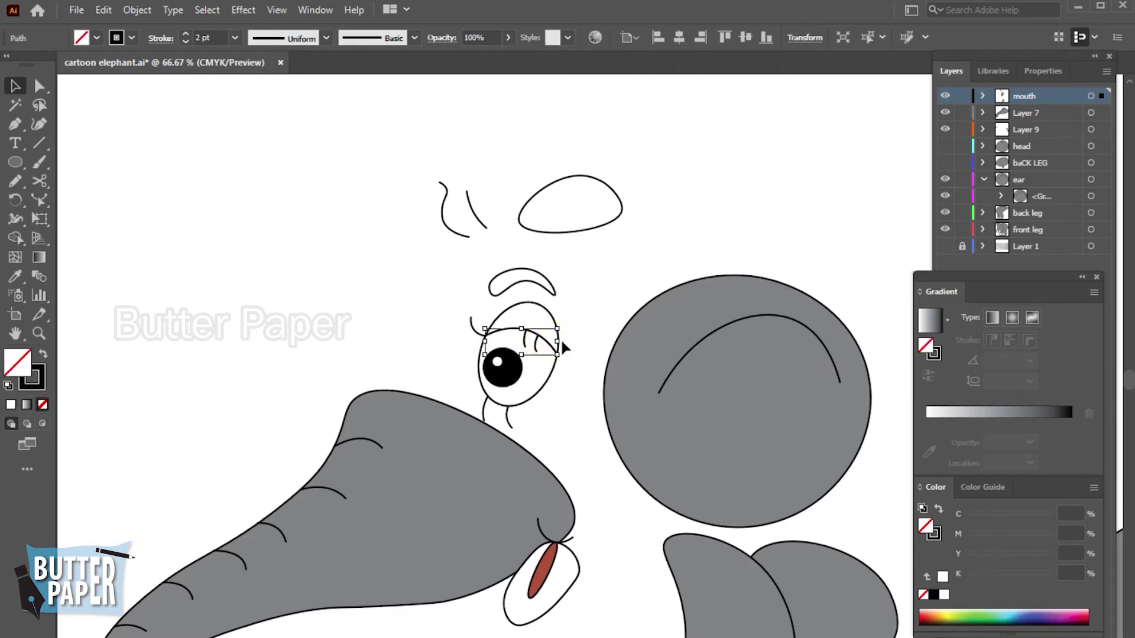
left_click(515, 280)
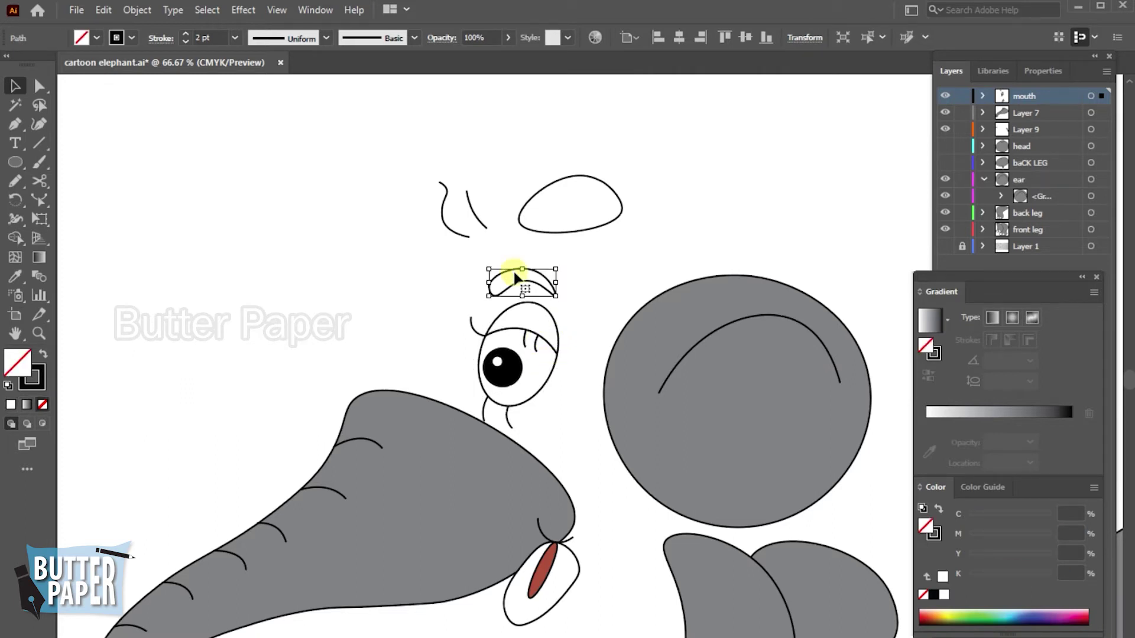
left_click(15, 277)
left_click(501, 368)
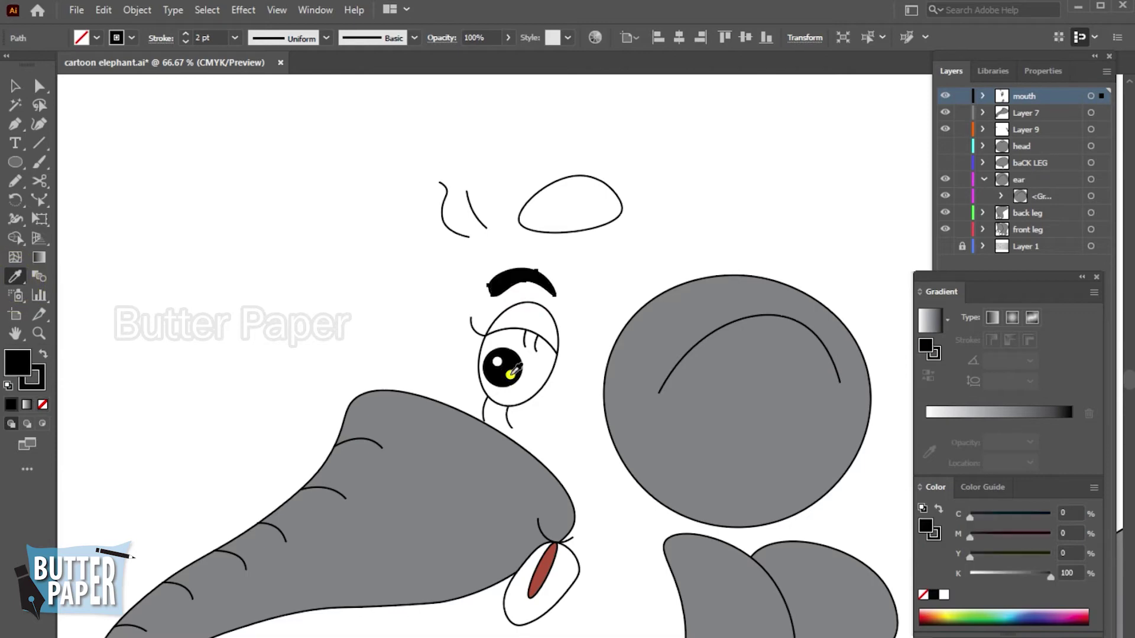
left_click(15, 86)
left_click(242, 183)
left_click(572, 231)
left_click(587, 230)
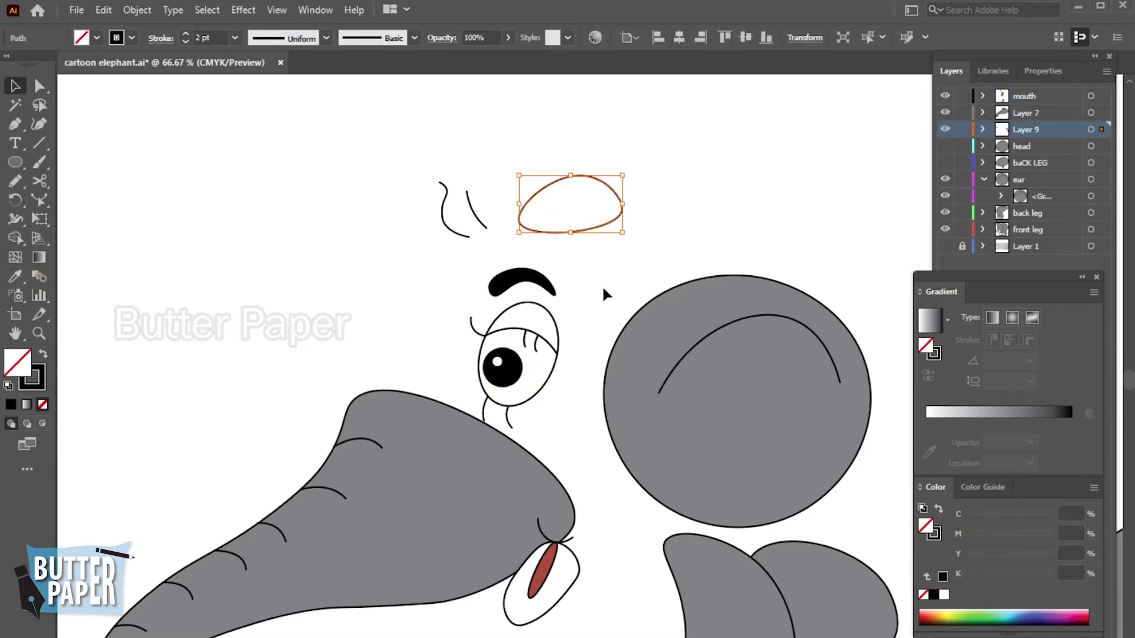
Fill the ellipse on top of the head with the ear's grey
left_click(15, 276)
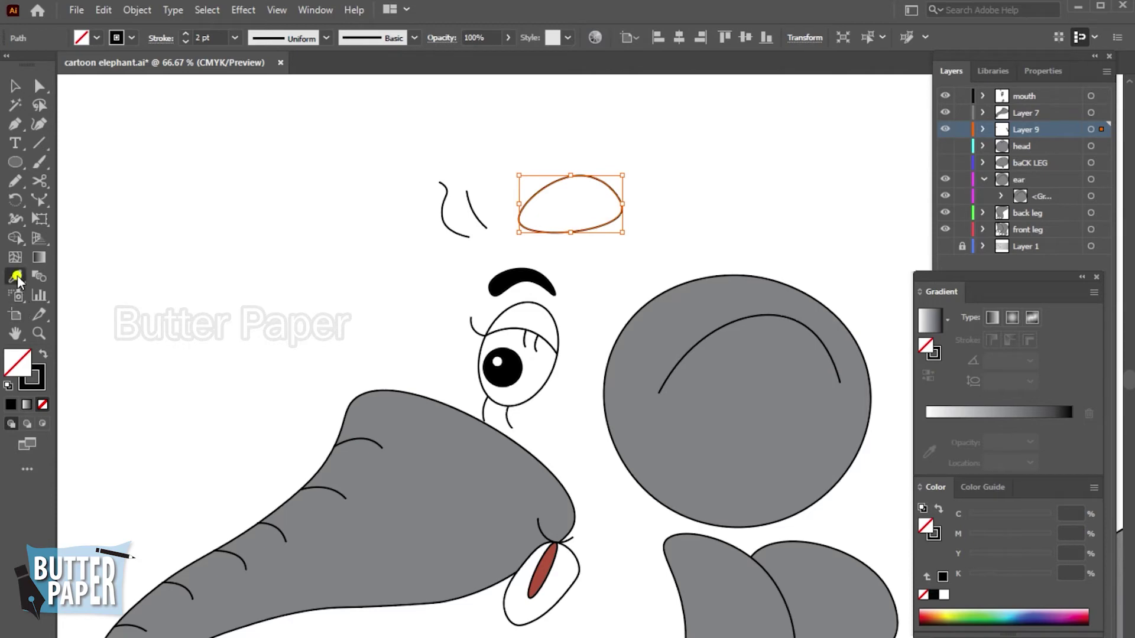
left_click(697, 308)
left_click(15, 87)
left_click(177, 109)
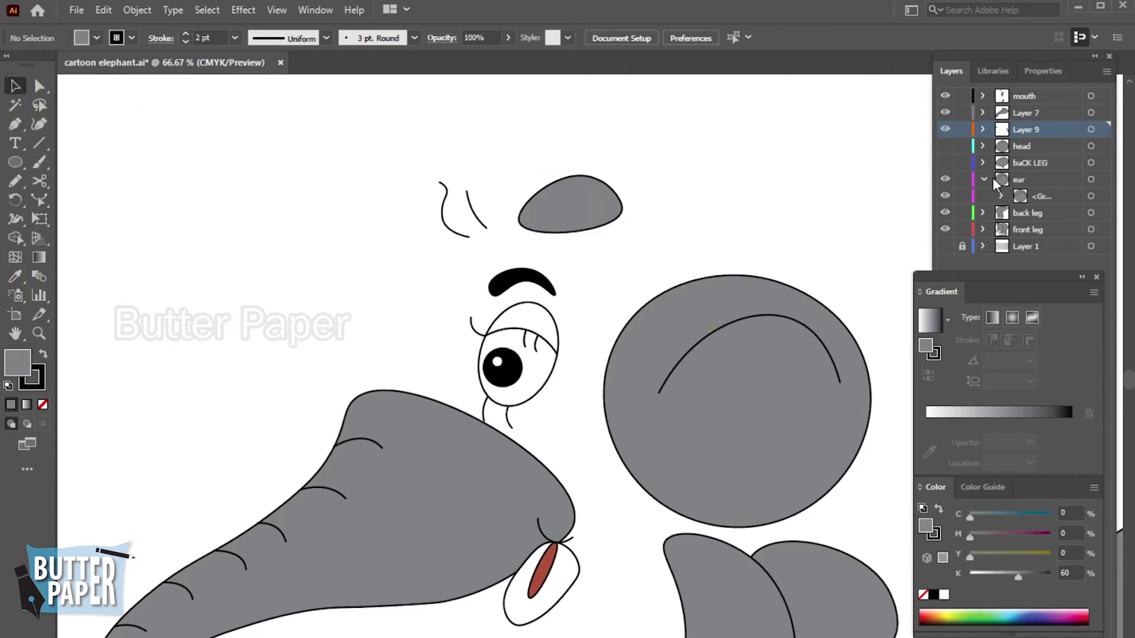
Show the hidden layers, move the ear layer above the head, and zoom out
left_click(945, 146)
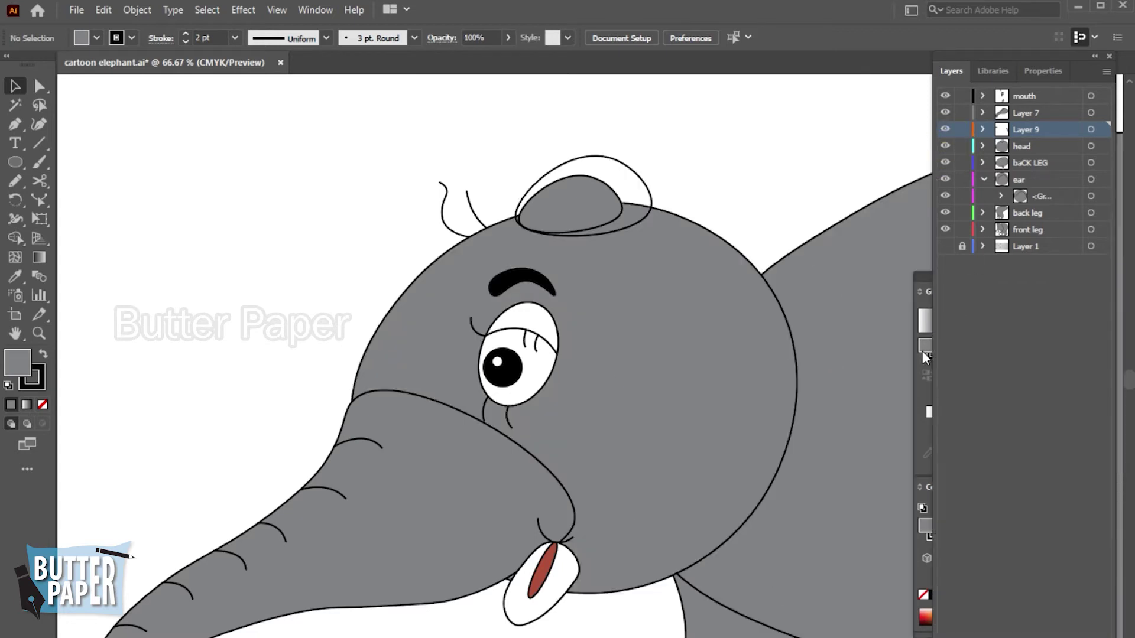
left_click(984, 179)
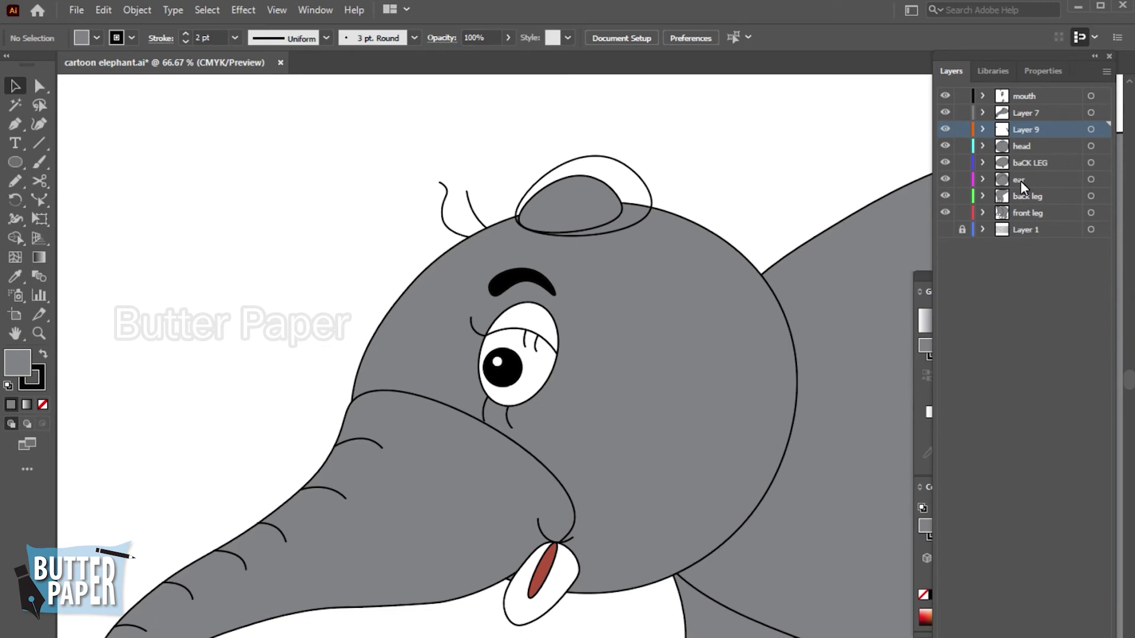
left_click_drag(1021, 181, 1018, 139)
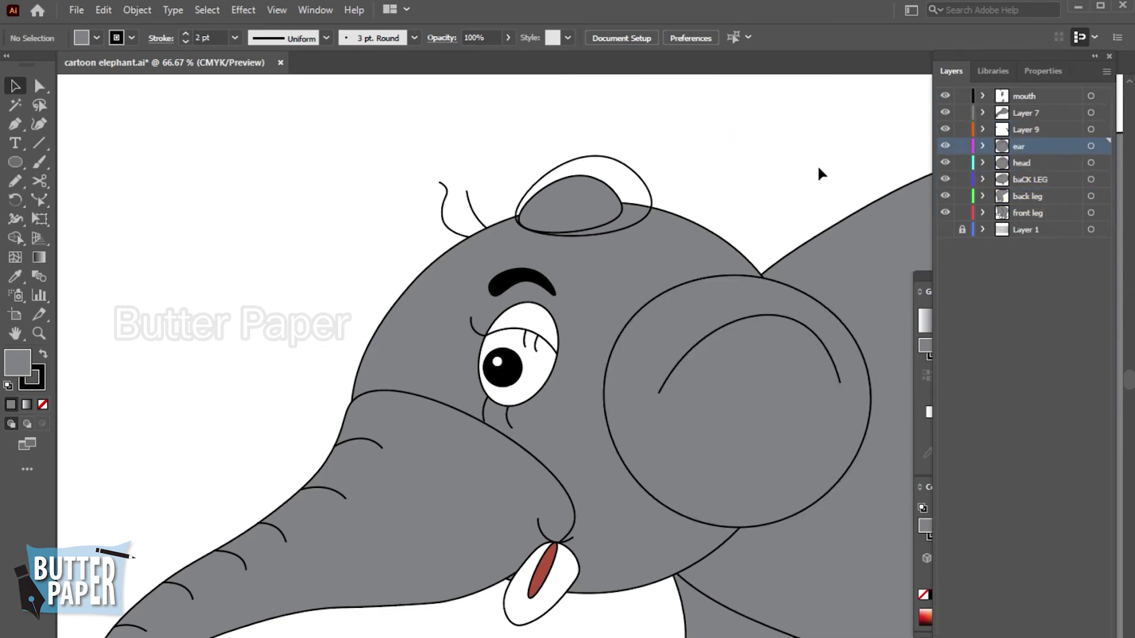
key("z")
left_click(768, 167)
left_click(773, 223, "alt")
left_click(681, 419, "alt")
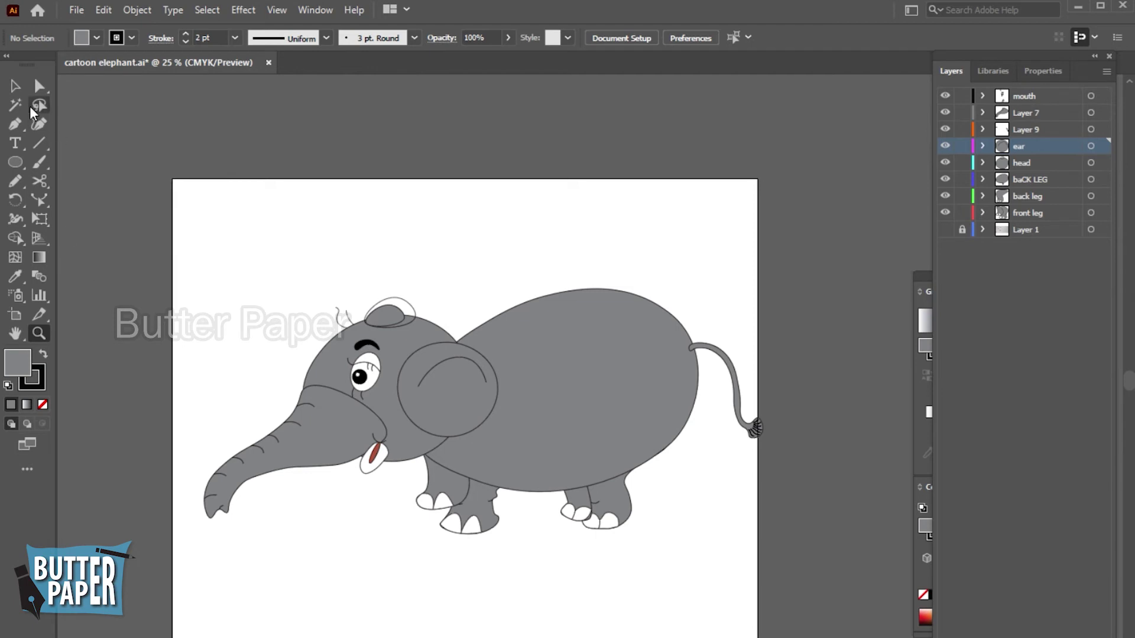
Move the trunk's Layer 7 above the ear and head layers
key("v")
left_click(320, 464)
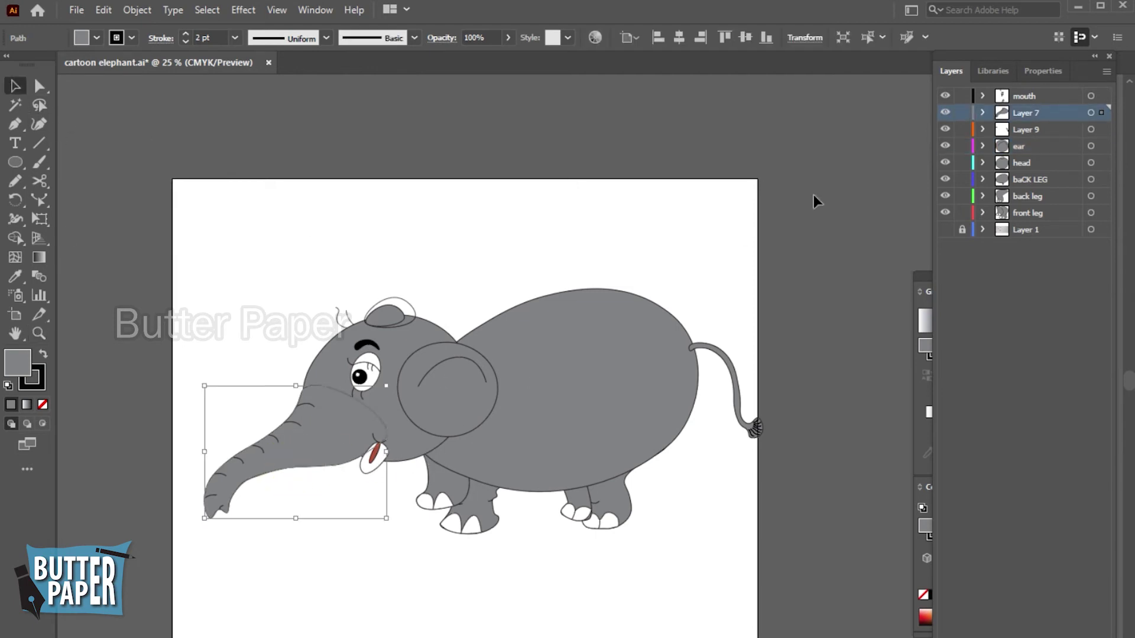
left_click_drag(1030, 115, 1032, 171)
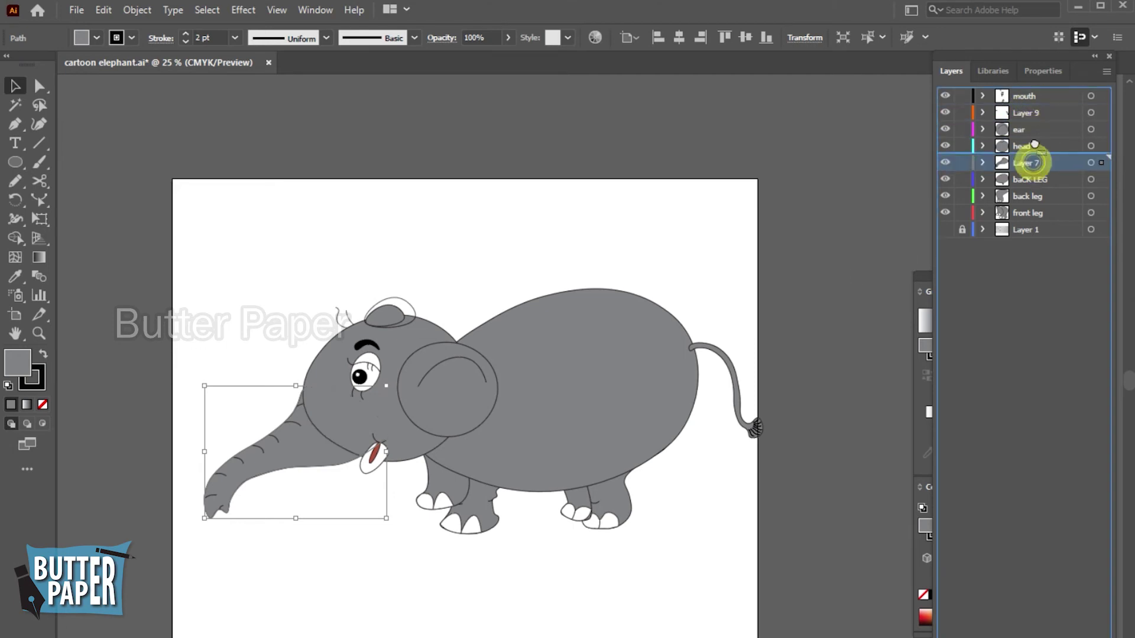
left_click_drag(1026, 162, 1023, 121)
left_click(824, 267)
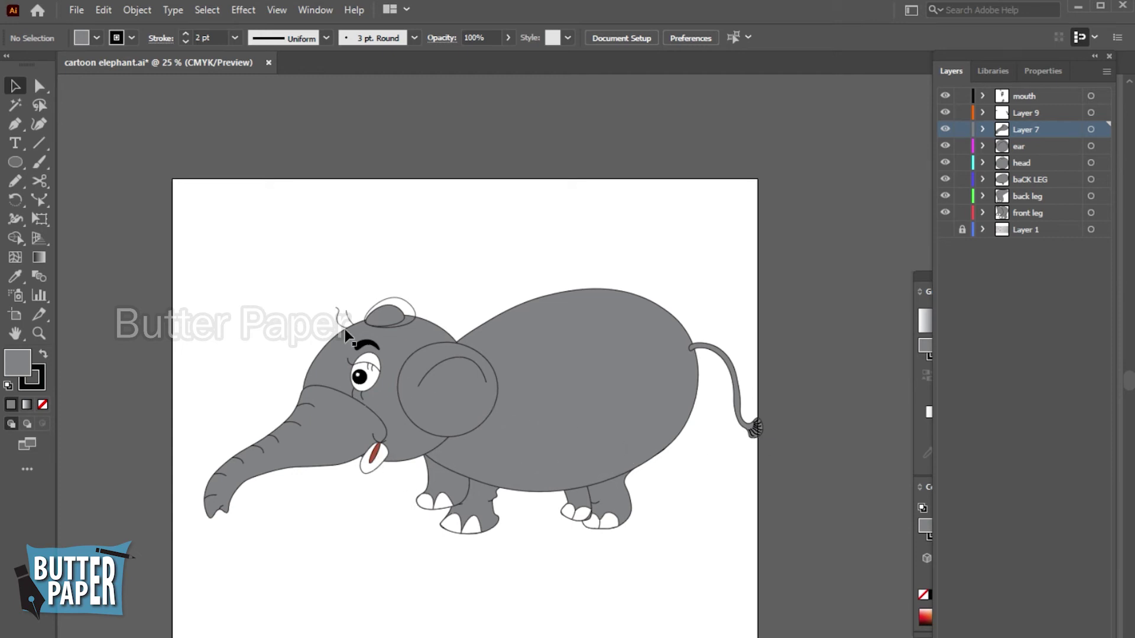
Fill the tuft on top of the head with the body's grey
left_click(341, 314)
left_click(453, 258)
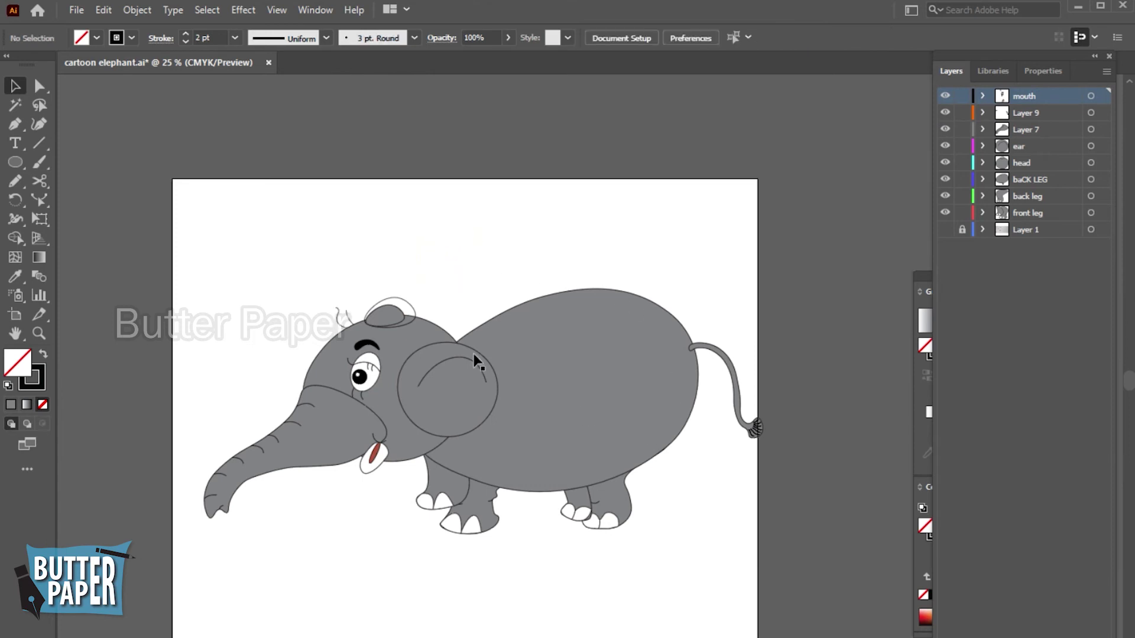
left_click(406, 311)
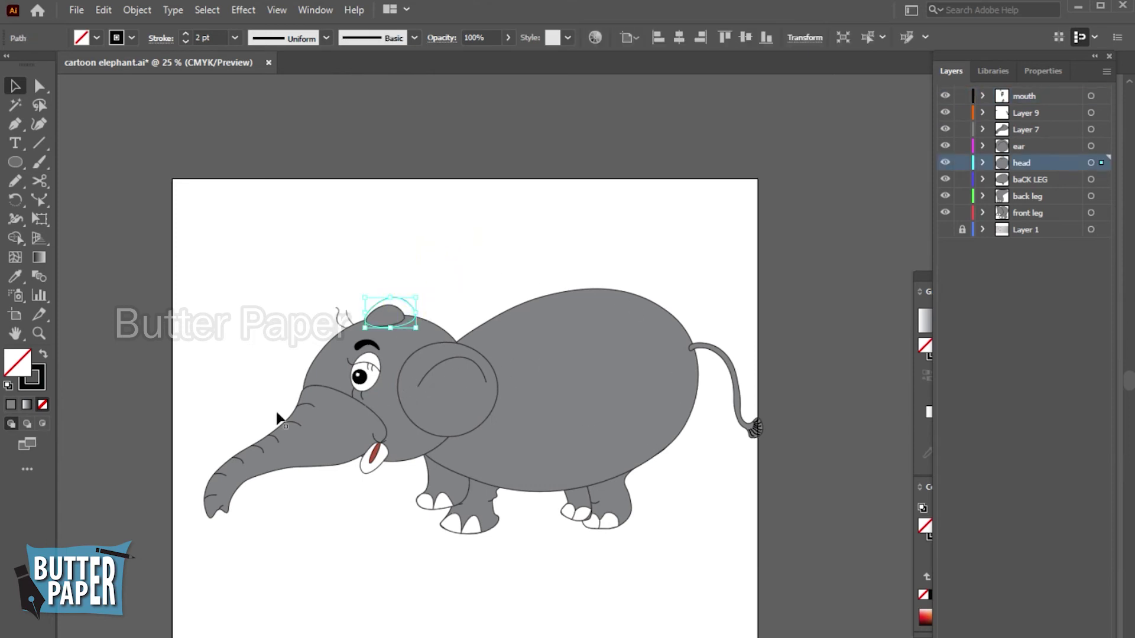
left_click(13, 278)
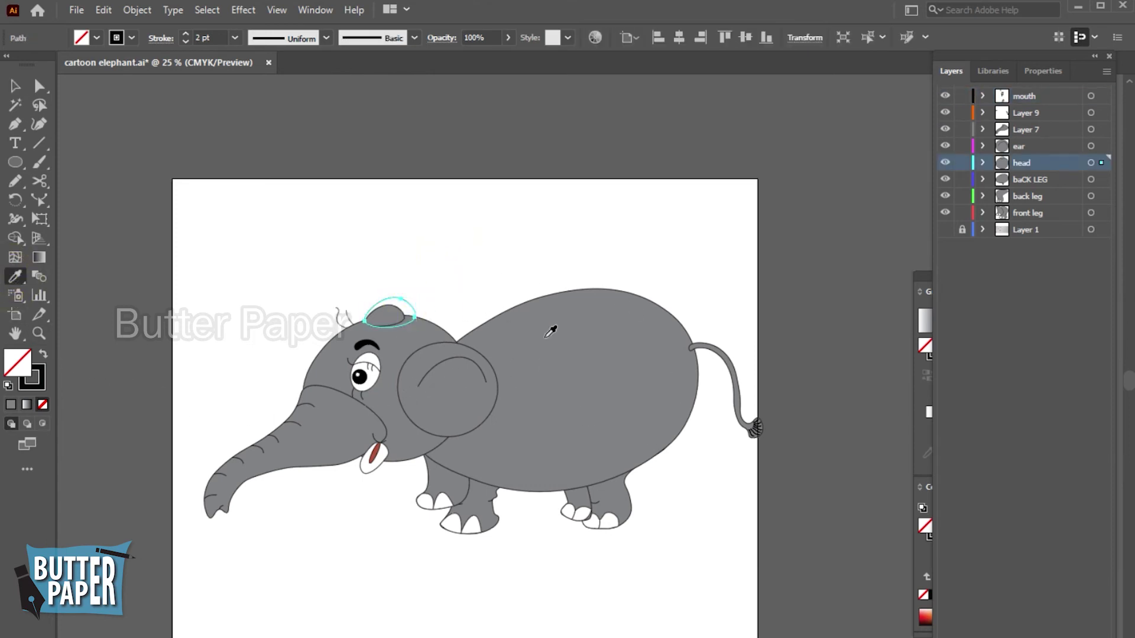
left_click(552, 334)
left_click(15, 85)
left_click(496, 220)
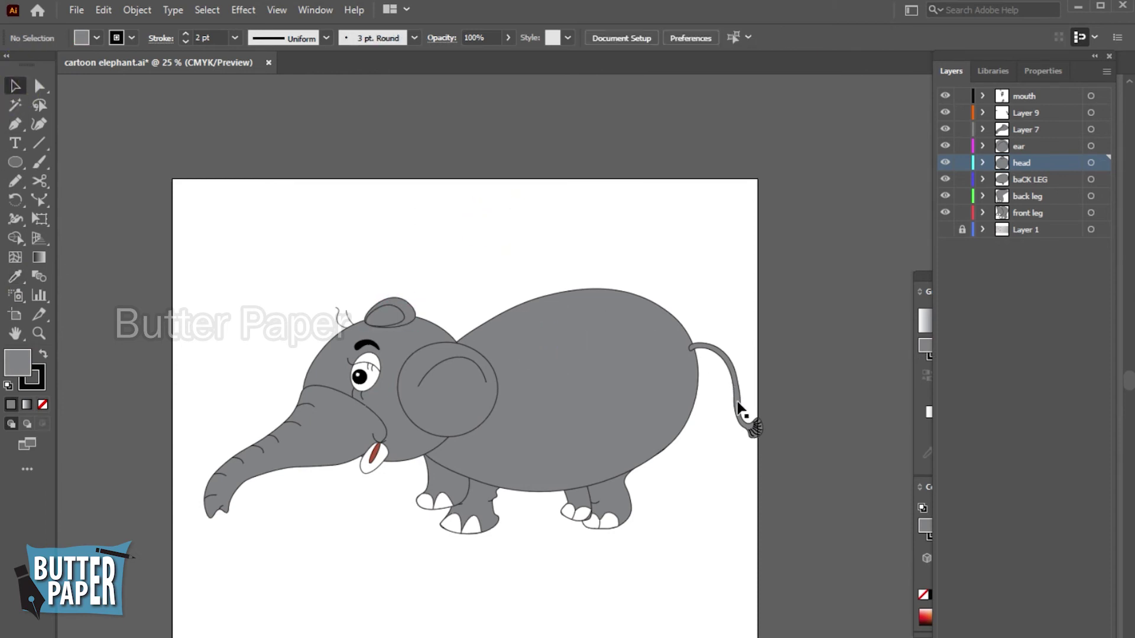
Group the tuft's parts and move Layer 9 below the head layer
left_click(408, 303)
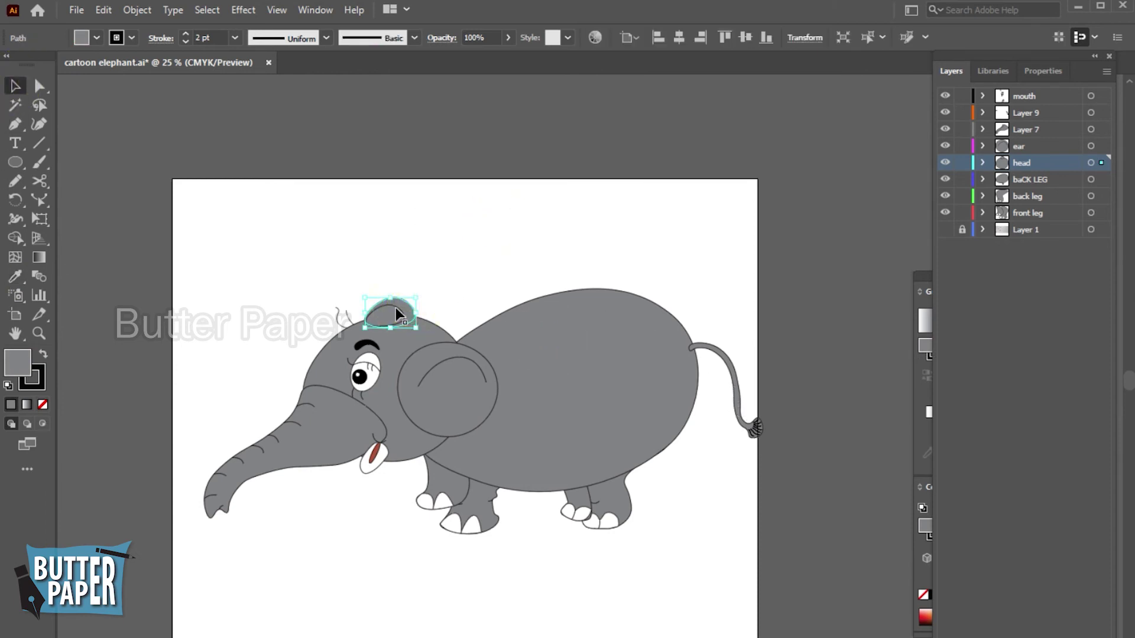
left_click(395, 308, "shift")
right_click(399, 302)
left_click(462, 395)
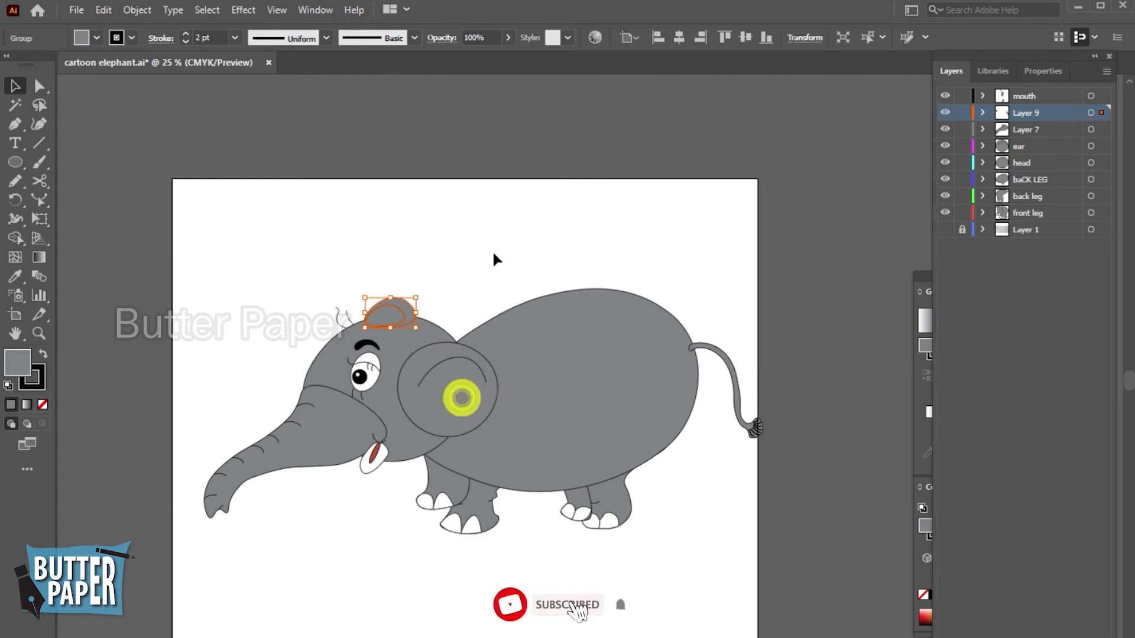
left_click(493, 255)
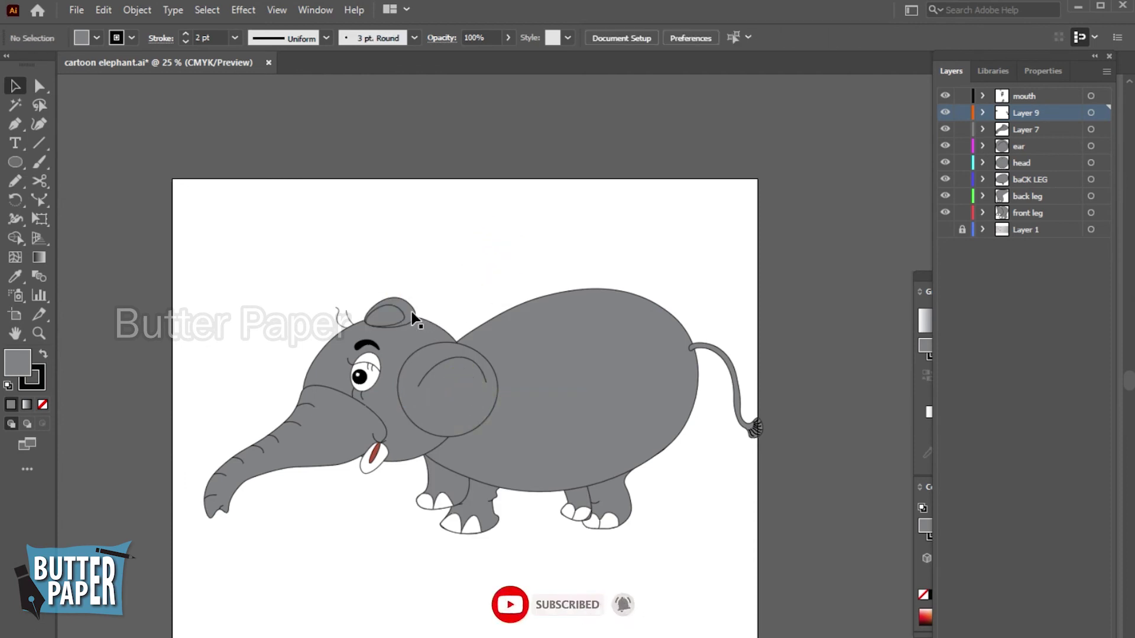
left_click(411, 311)
left_click_drag(1030, 115, 1029, 158)
left_click(814, 183)
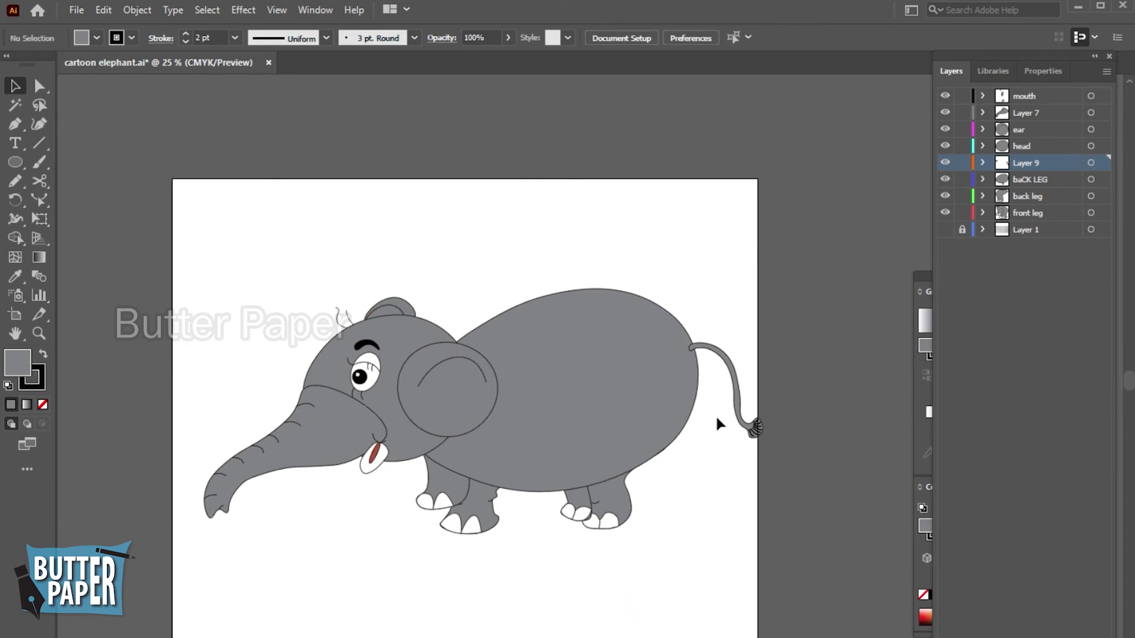
Select the tail and drag its Layer 9 below the baCK LEG layer
left_click(725, 361)
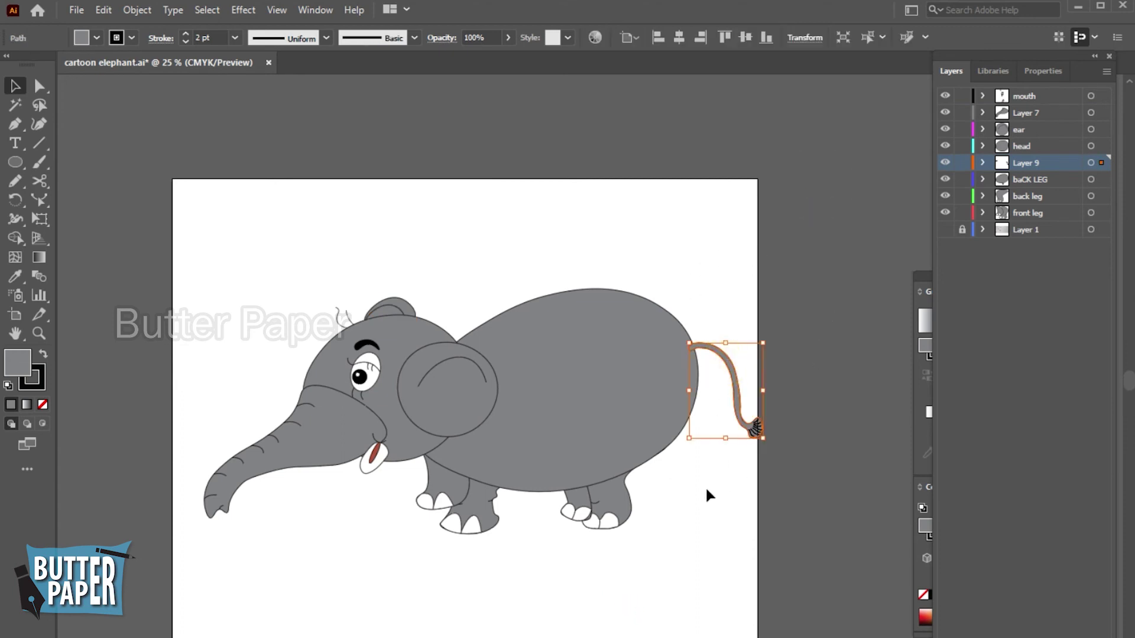
left_click(707, 488)
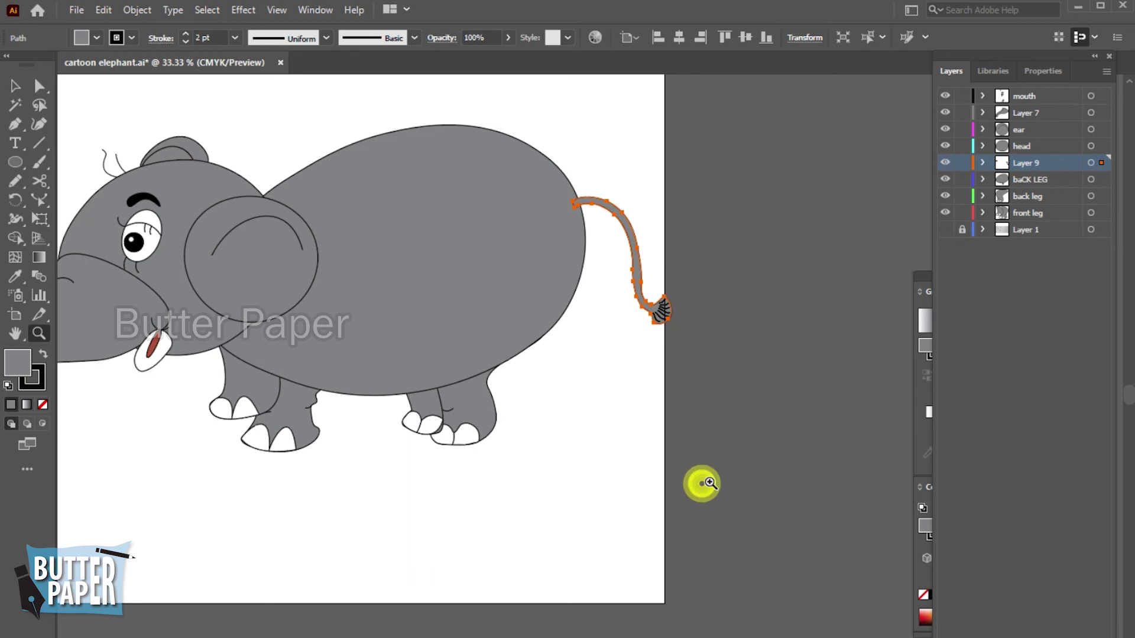
left_click(562, 425)
left_click_drag(711, 357, 631, 290)
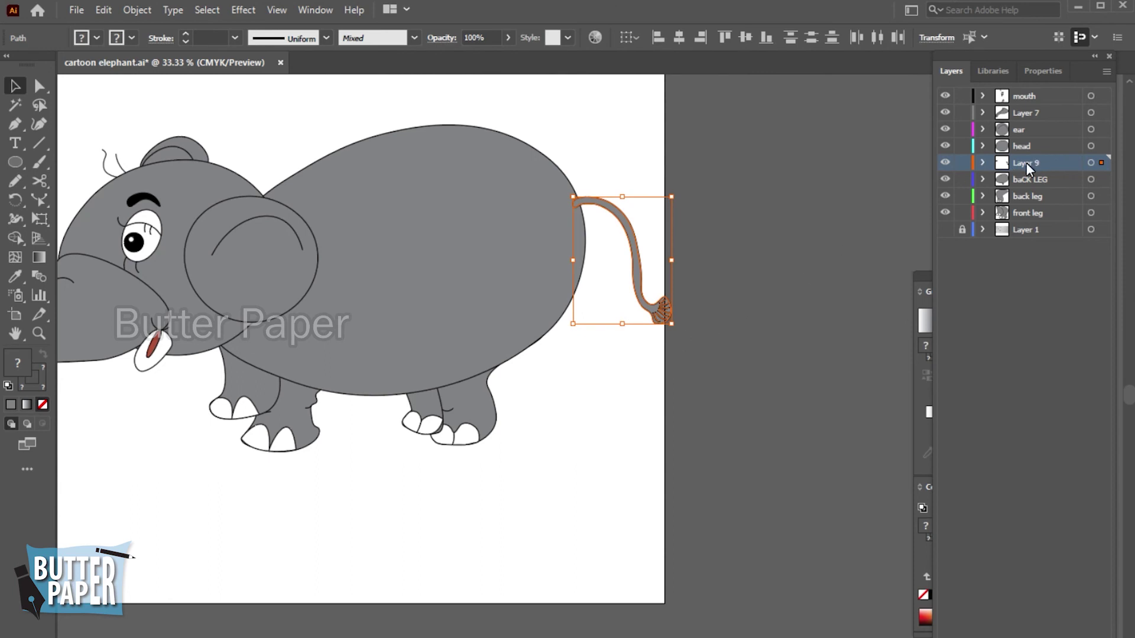
left_click(564, 181)
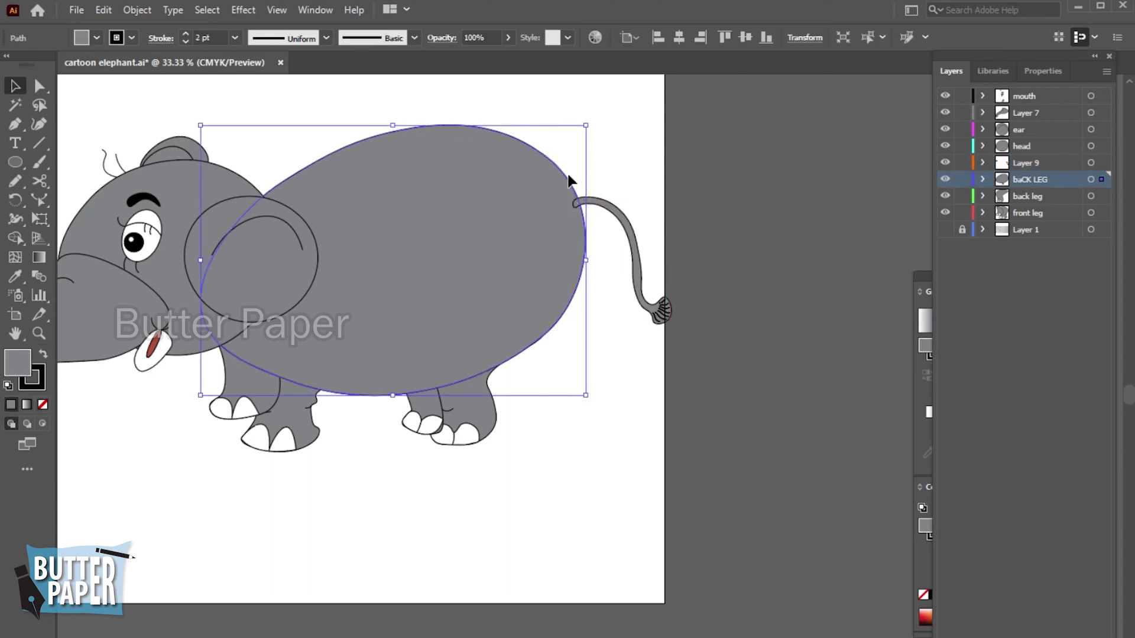
left_click(701, 361)
left_click(665, 310)
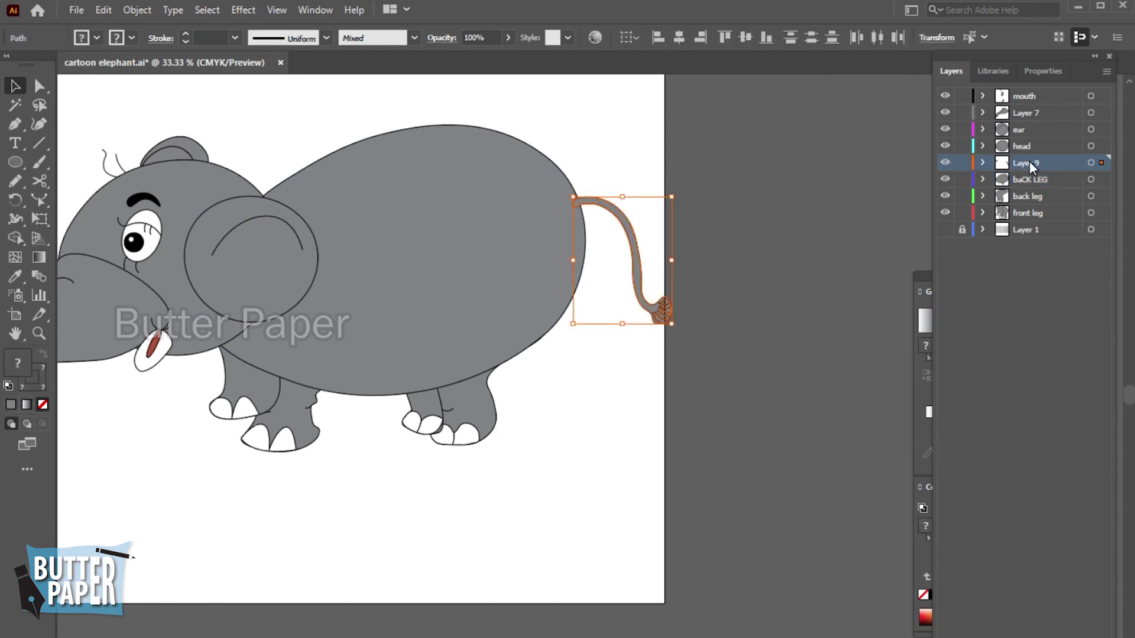
left_click_drag(1029, 163, 1030, 187)
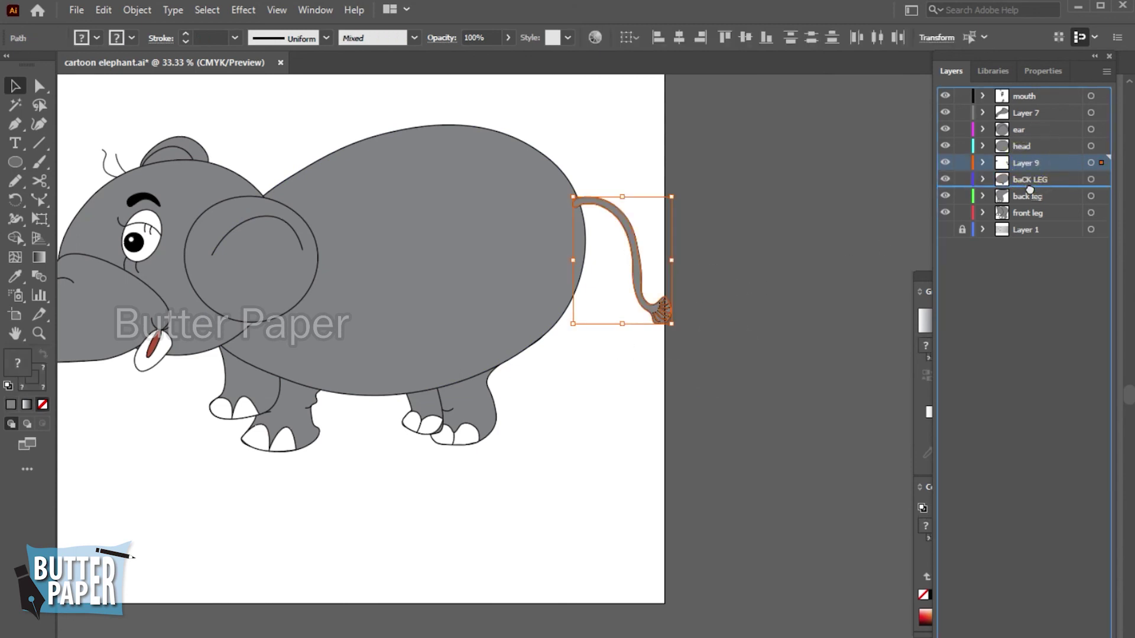
left_click(600, 464)
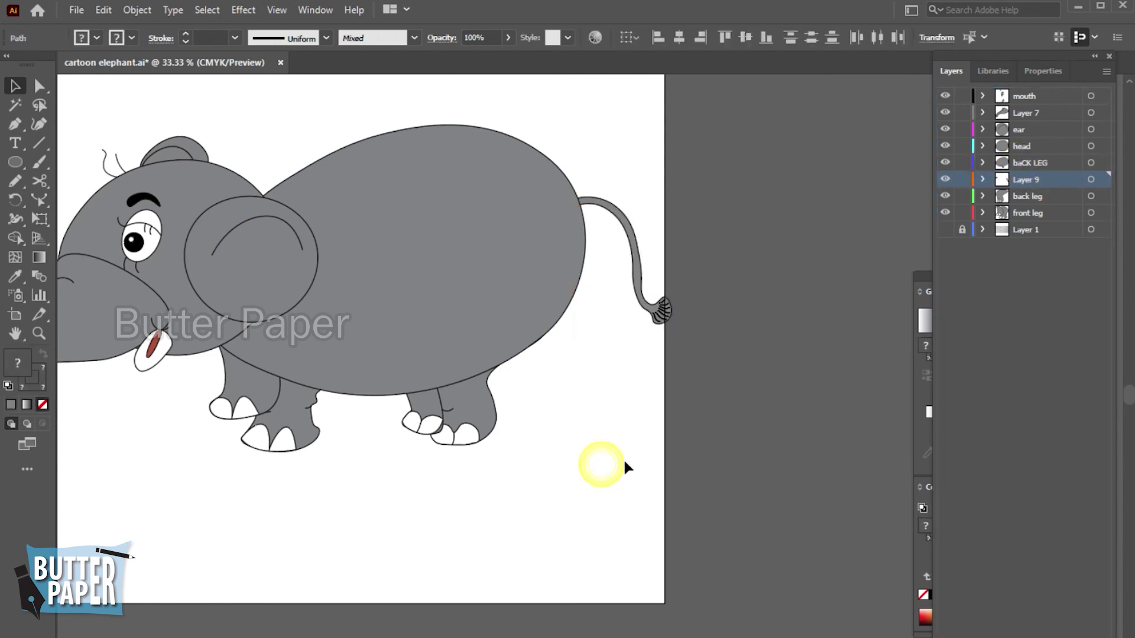
key("z")
left_click(552, 459)
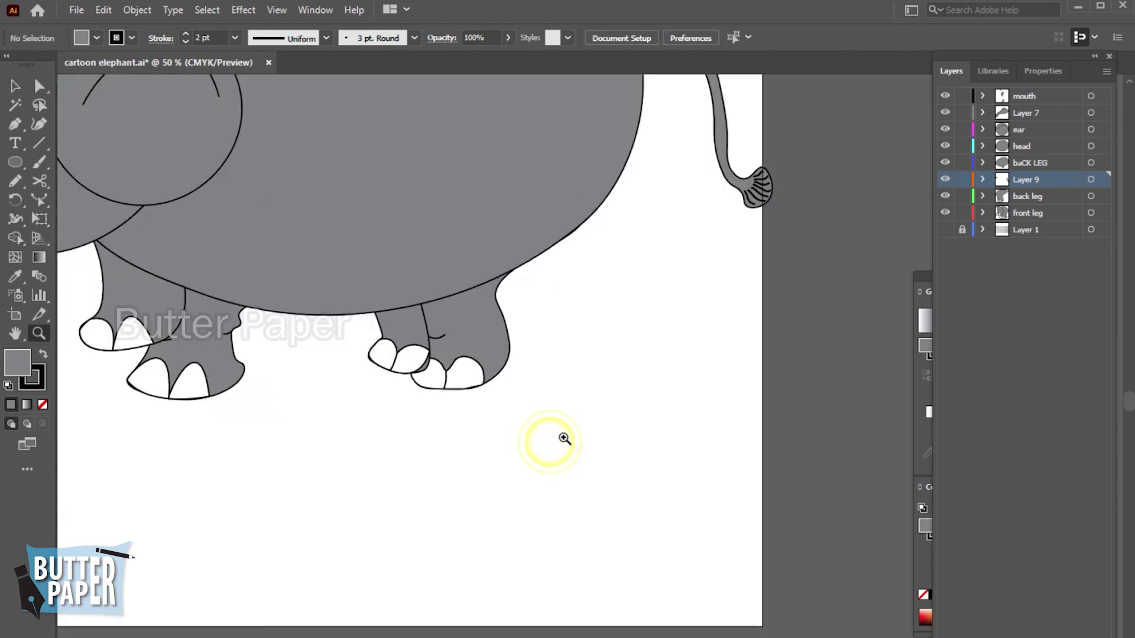
Save the grey cartoon elephant, then show it in Full Screen Mode framed on the artboard
left_click(562, 436, "alt")
left_click(600, 341, "alt")
left_click(636, 456)
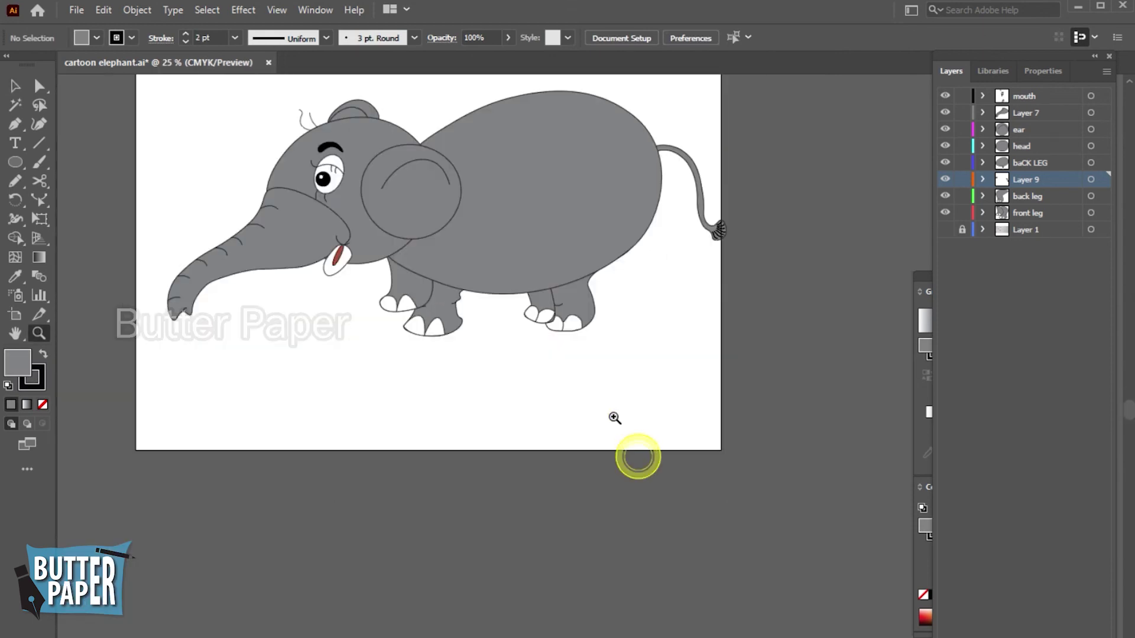
left_click(568, 342)
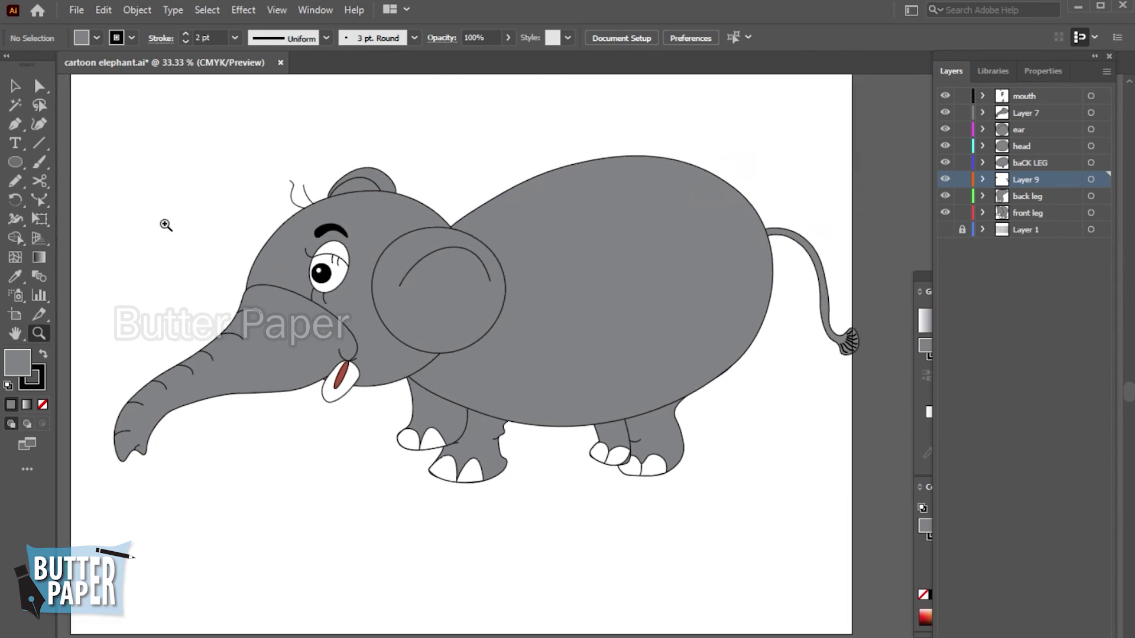
left_click(76, 10)
left_click(123, 155)
key("f")
key("f")
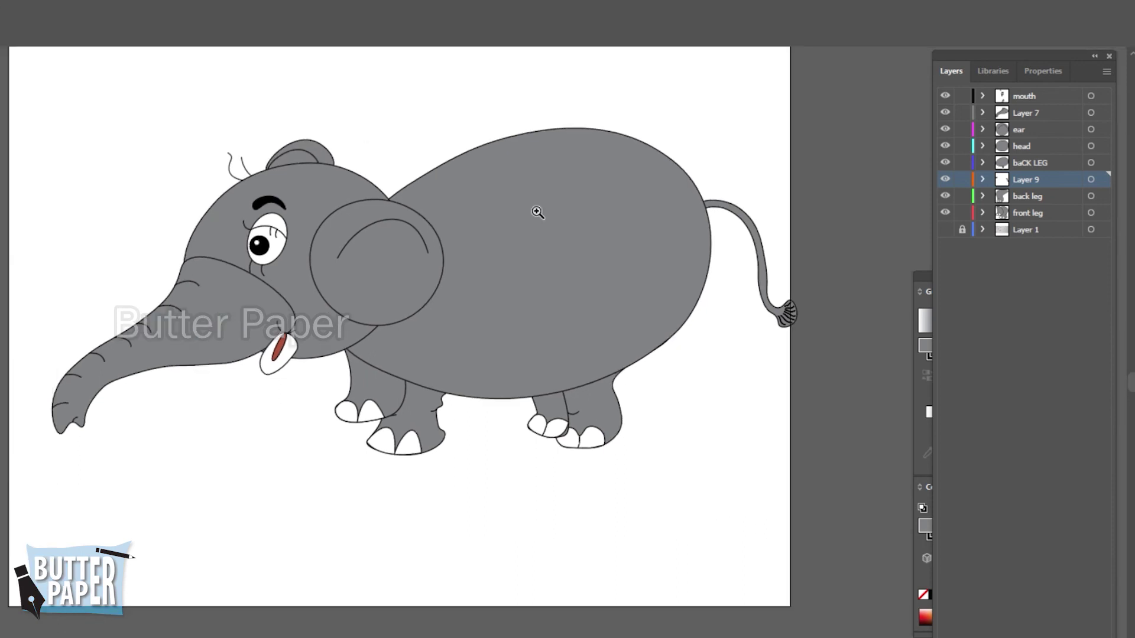
left_click_drag(431, 421, 568, 515)
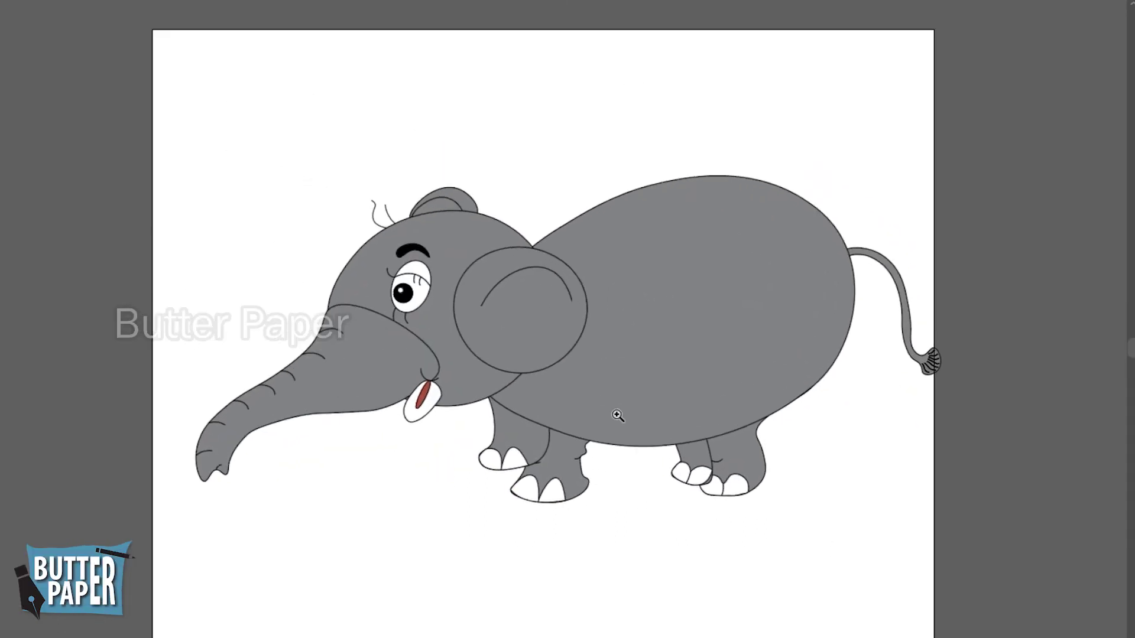